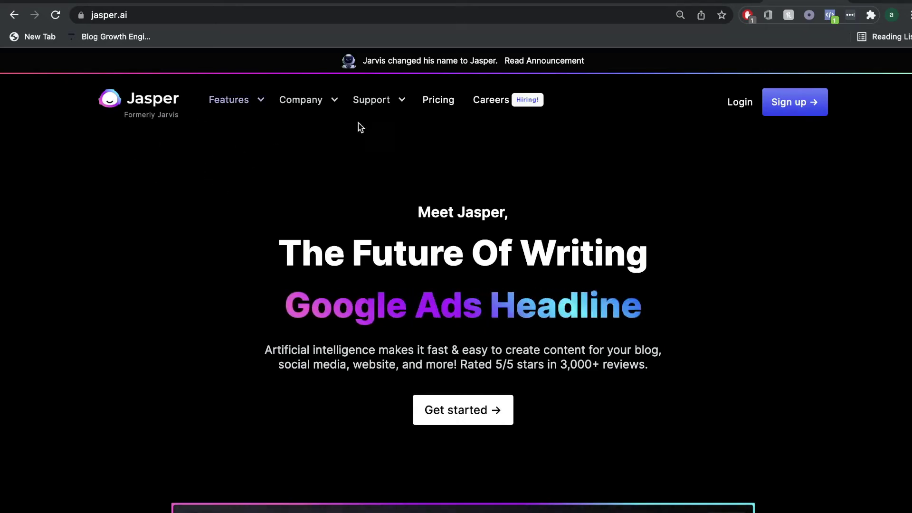
Step: Go to the pricing page and drag the Boss Mode slider to lower its word allowance
click(438, 101)
scroll(546, 224, down, 3)
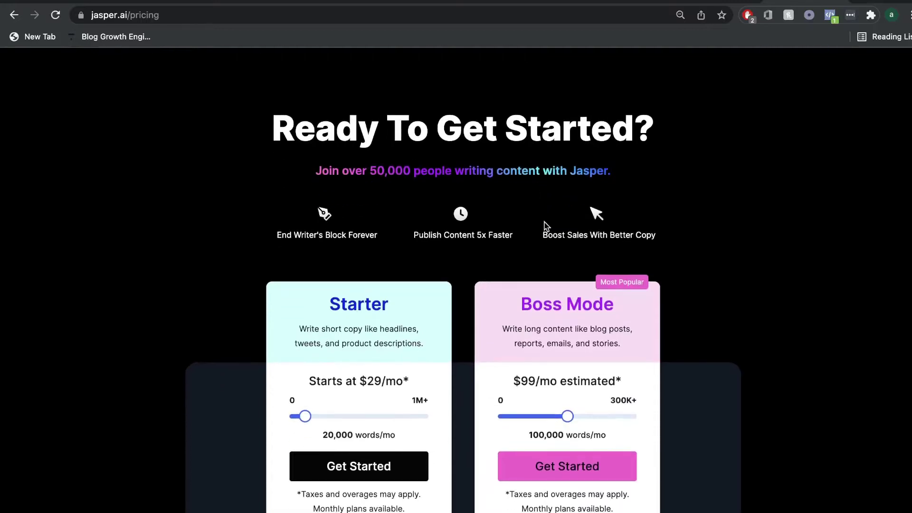
scroll(689, 299, down, 2)
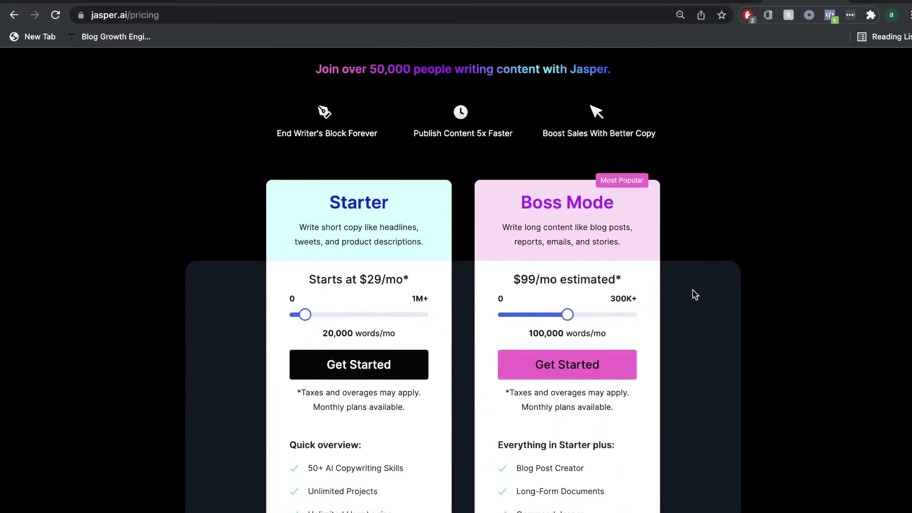
scroll(701, 317, down, 1)
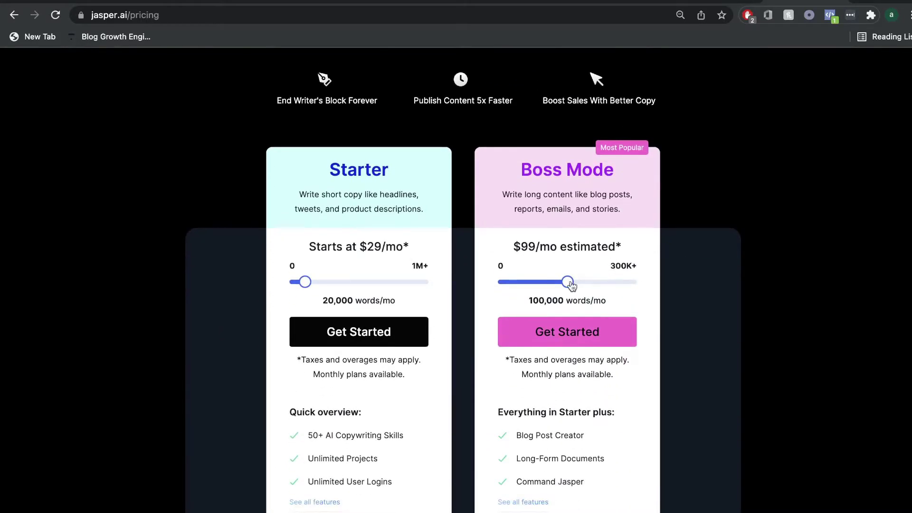
mouse_move(568, 282)
mouse_down()
mouse_move(538, 284)
mouse_move(584, 286)
mouse_up()
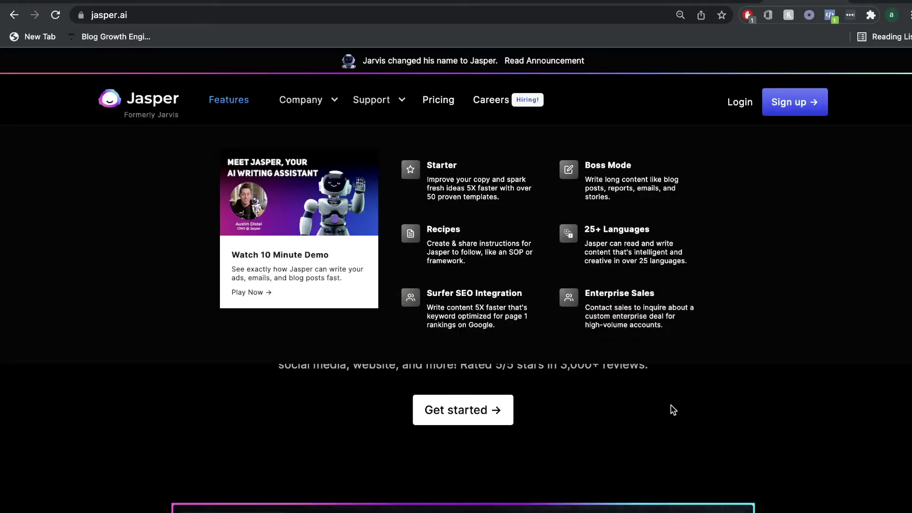
Step: Scroll the pricing page down to the Starter and Boss Mode plan cards
scroll(673, 409, down, 1)
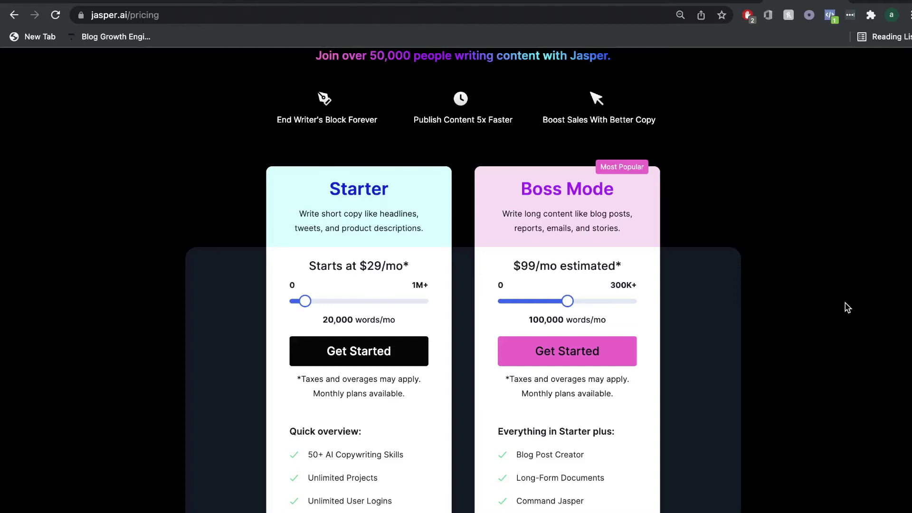
Step: Highlight the Starter and Boss Mode plan names, then clear the highlight
scroll(845, 306, down, 1)
scroll(847, 307, down, 2)
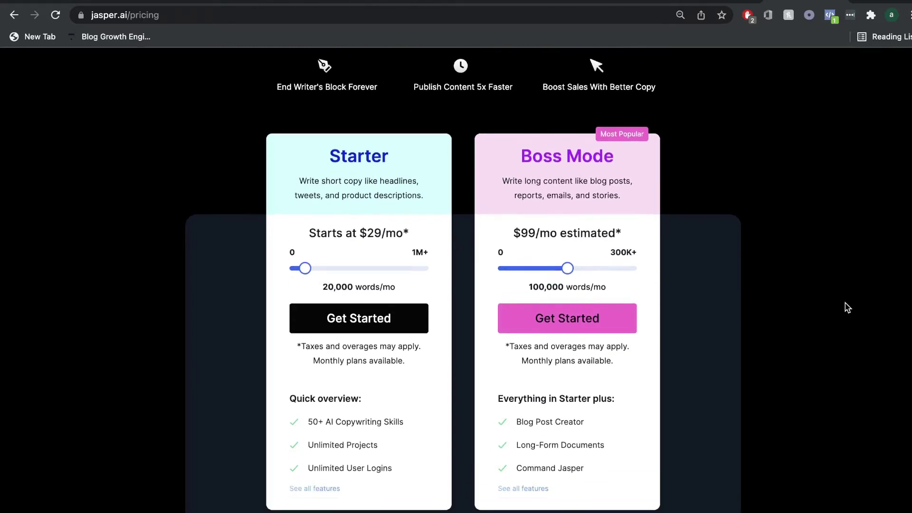
scroll(736, 305, down, 2)
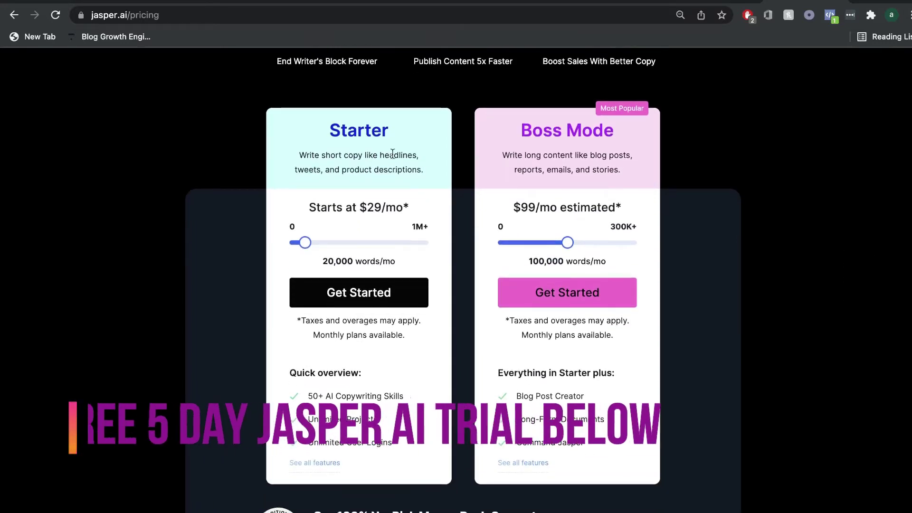
drag(328, 142, 426, 143)
drag(522, 131, 604, 132)
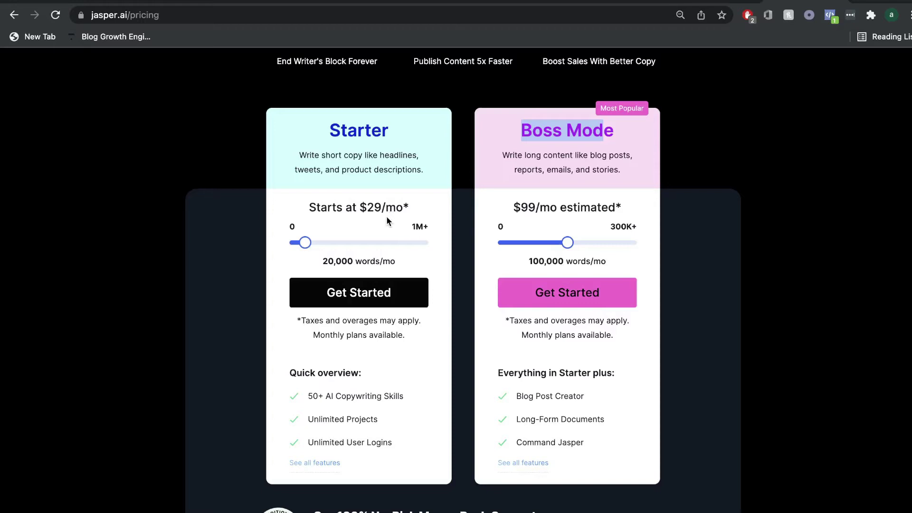
click(589, 153)
Step: Slide the Boss Mode allowance down to about 47,000 words/mo at $59/mo
scroll(568, 201, down, 1)
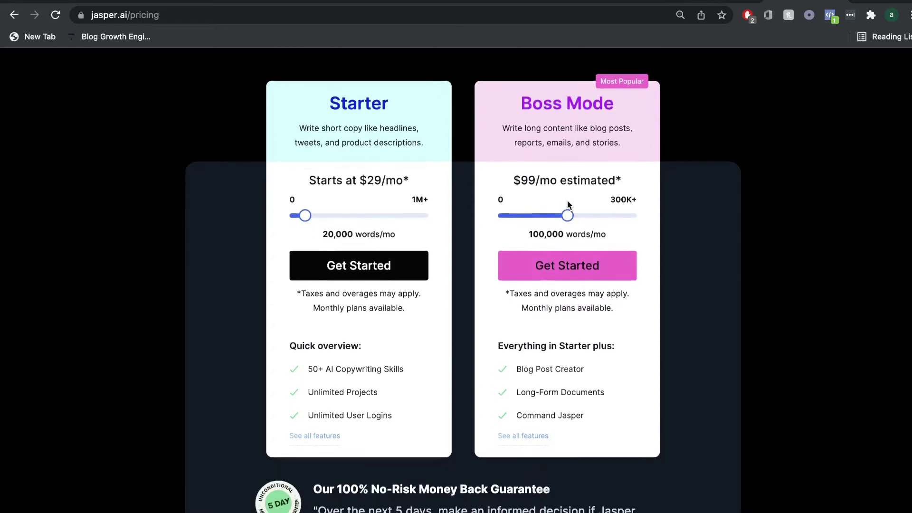
mouse_move(538, 364)
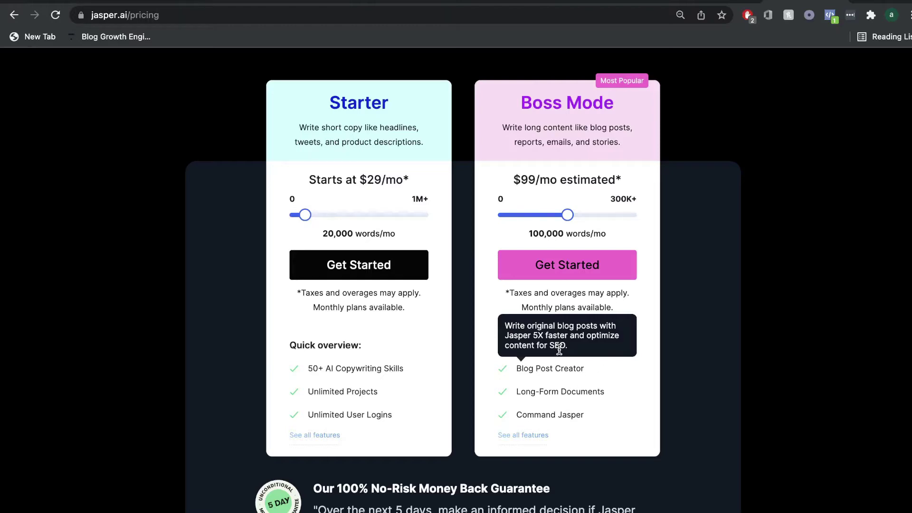
scroll(546, 294, up, 2)
drag(567, 293, 531, 295)
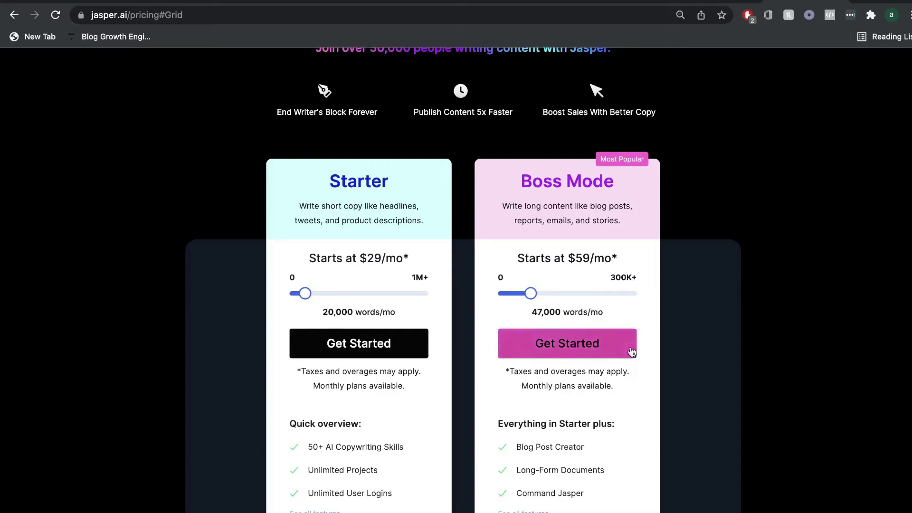
Step: Raise the Boss Mode allowance to 71,000, then 274,000 words per month
click(547, 293)
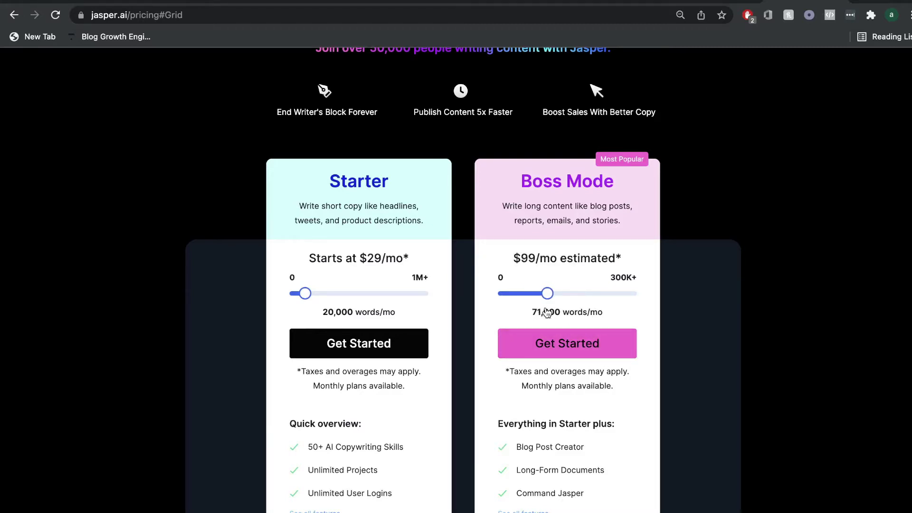
drag(547, 294, 567, 267)
scroll(542, 266, down, 2)
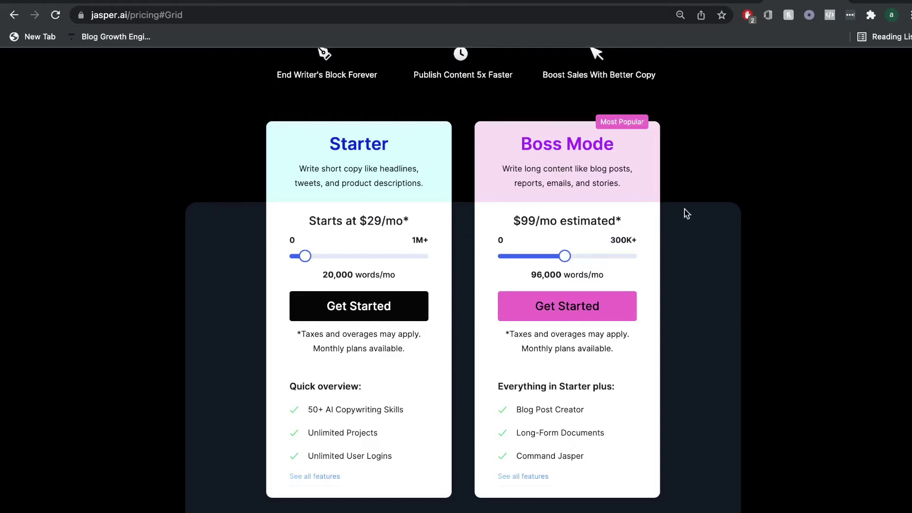
scroll(694, 247, up, 1)
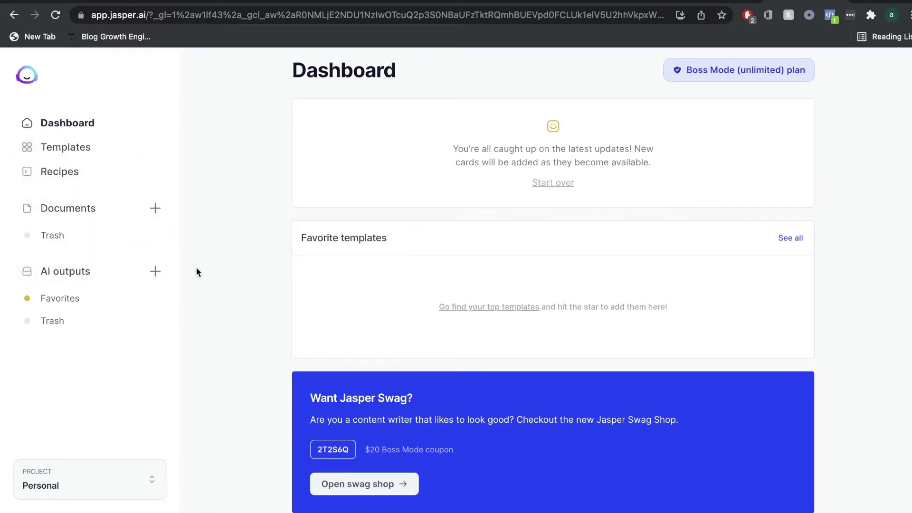
Step: Browse the writing templates library and return to its top
click(108, 152)
scroll(513, 244, down, 3)
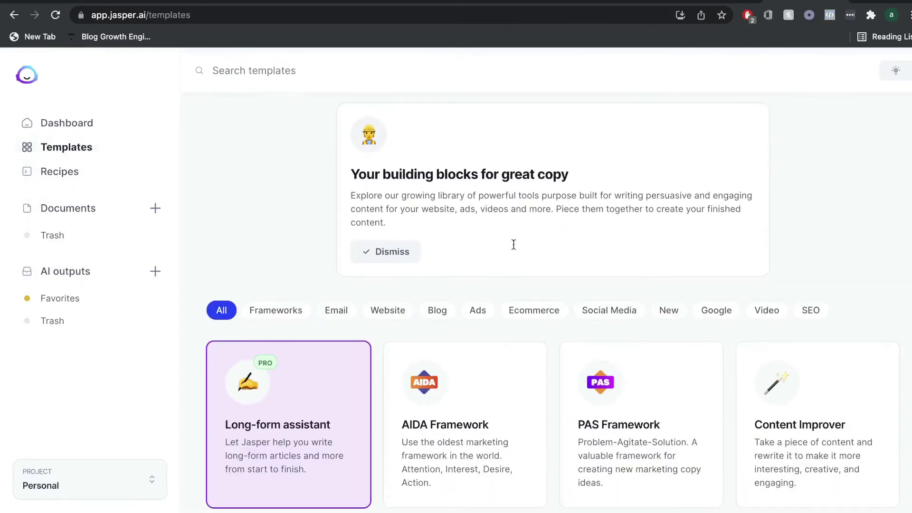
scroll(513, 243, down, 7)
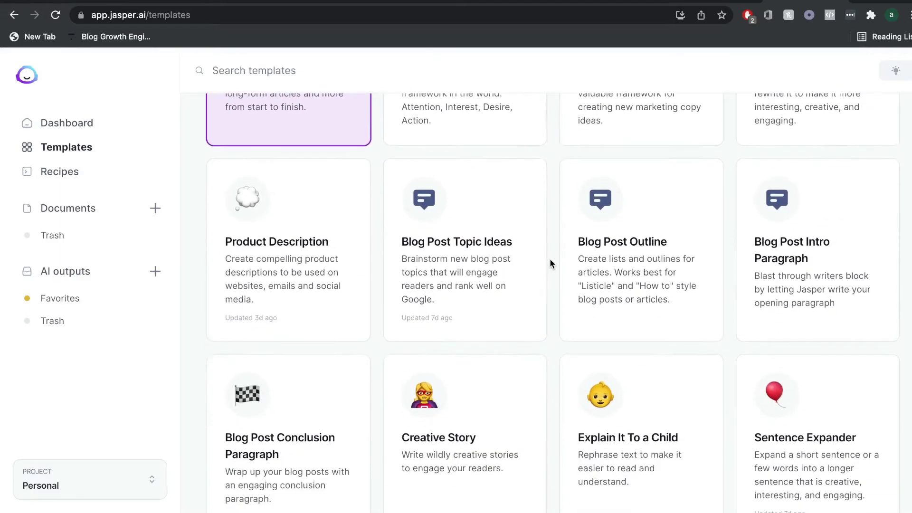
scroll(549, 258, down, 15)
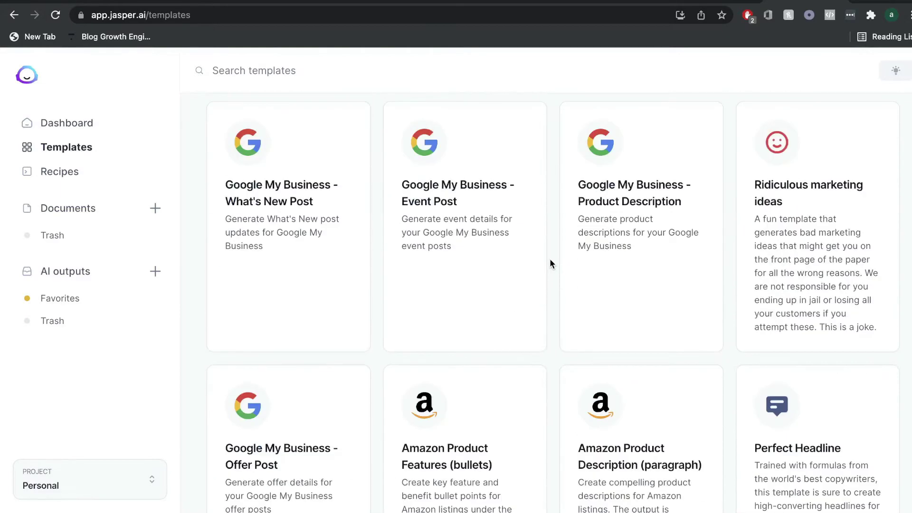
scroll(549, 259, down, 11)
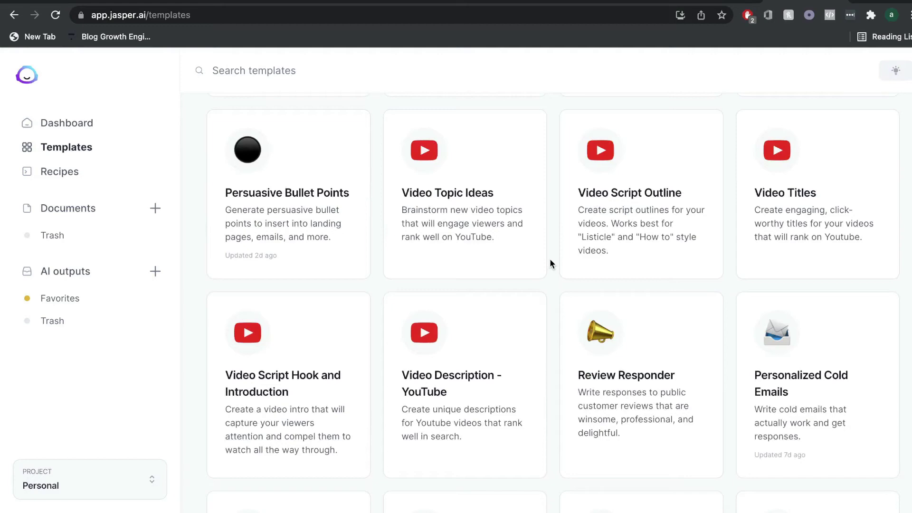
key(Home)
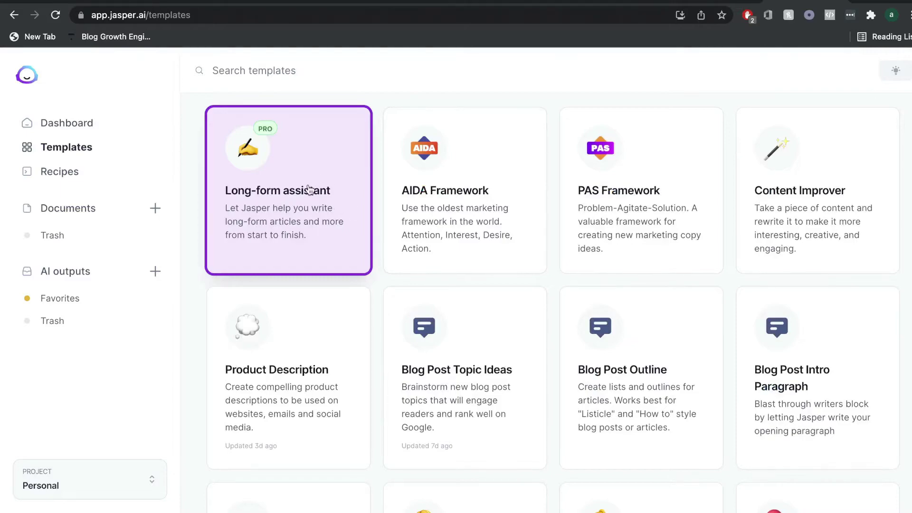
Step: Start a new document with the Long-form assistant template
scroll(497, 236, down, 12)
scroll(499, 236, down, 15)
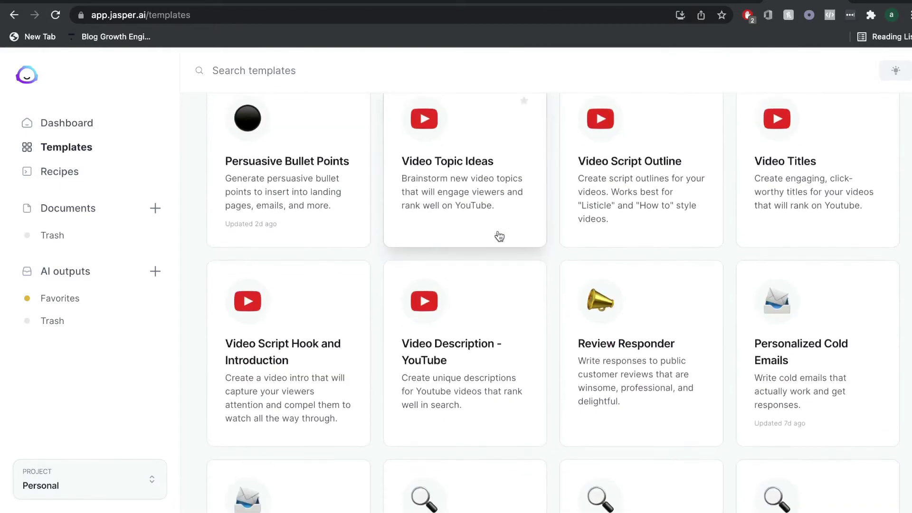
scroll(499, 236, down, 8)
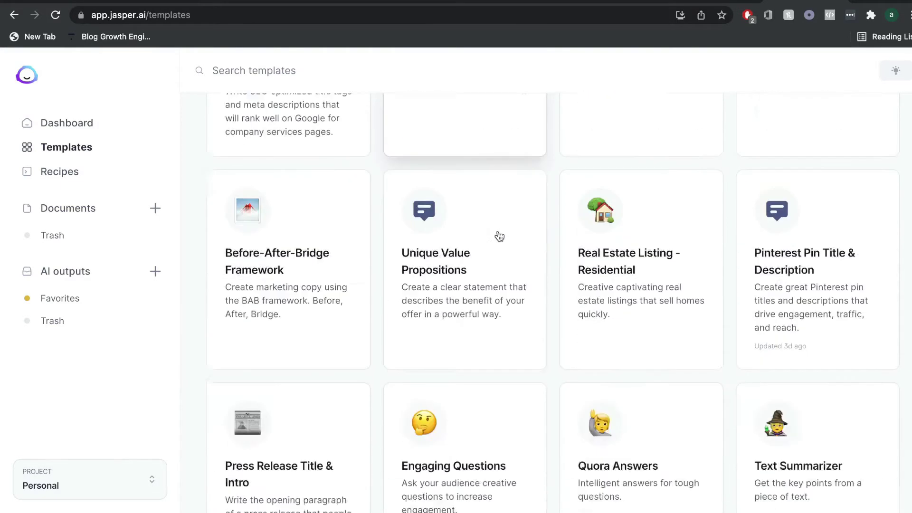
scroll(498, 236, up, 20)
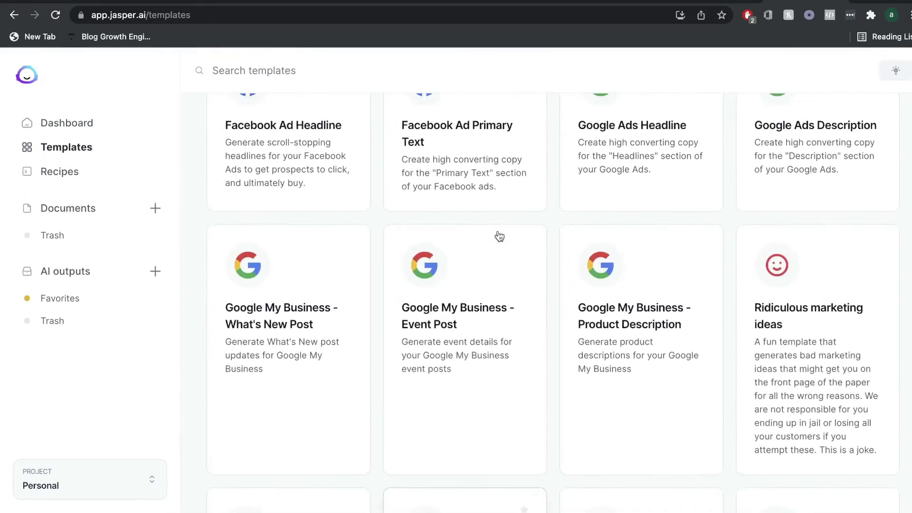
scroll(499, 235, up, 7)
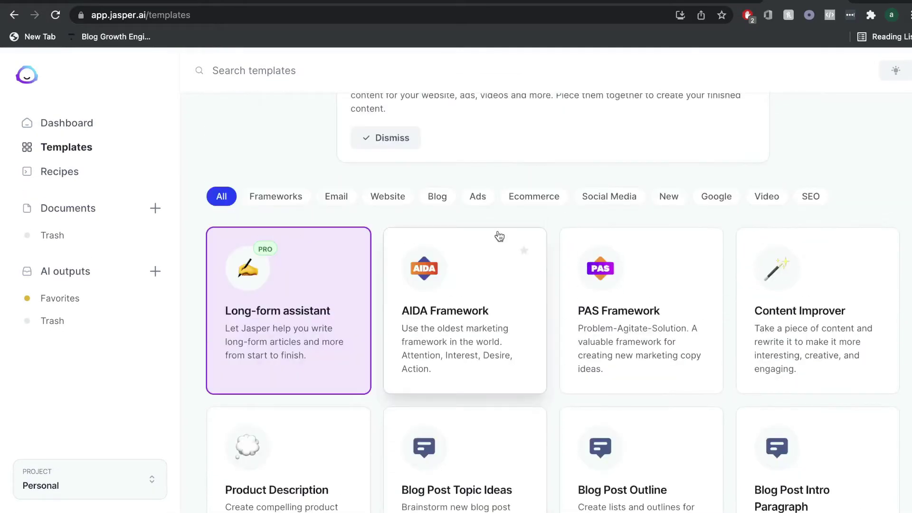
scroll(558, 160, down, 2)
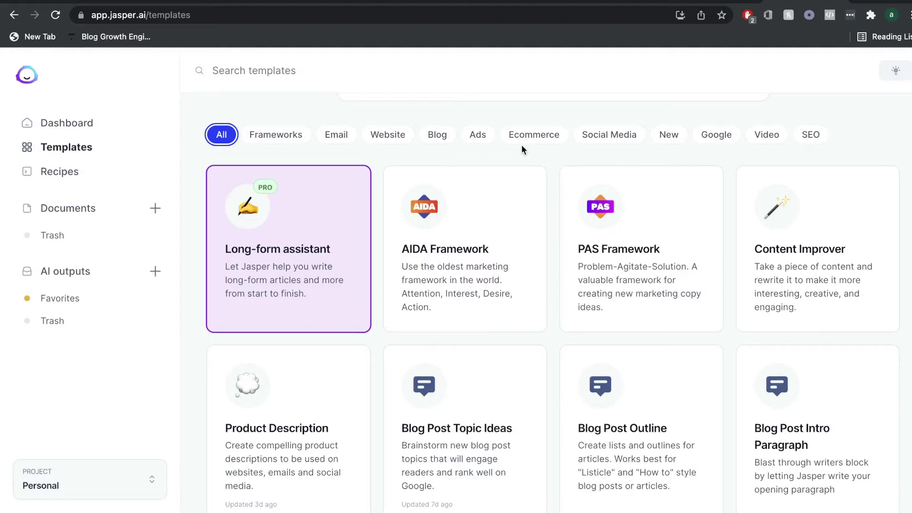
click(255, 266)
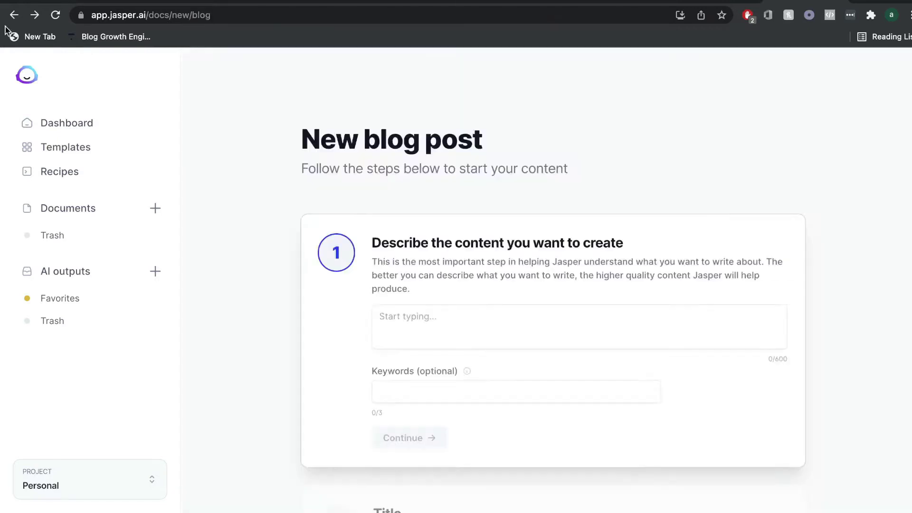
Step: Choose the Blog post workflow for the new document
click(15, 14)
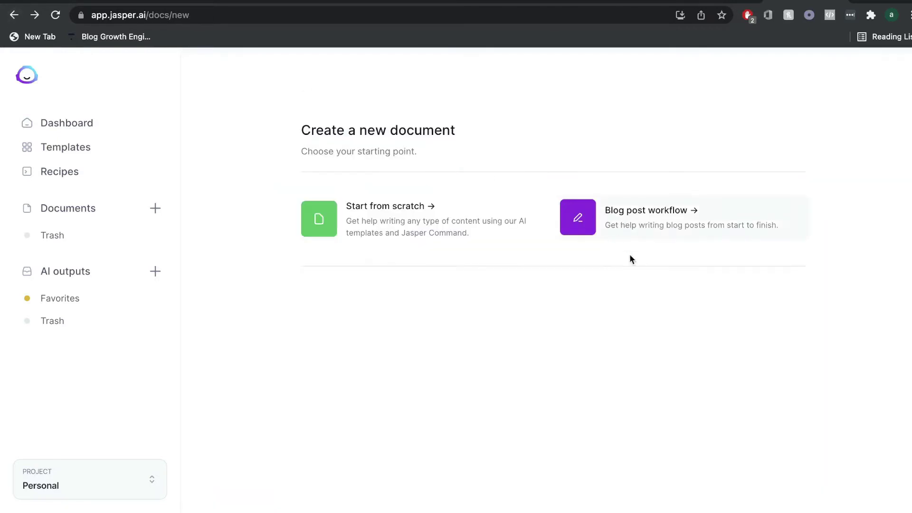
click(658, 224)
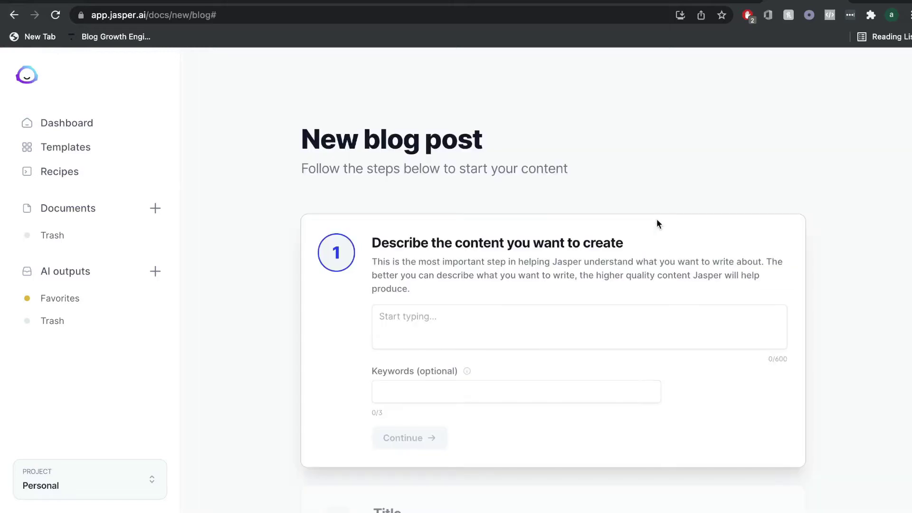
scroll(514, 261, down, 1)
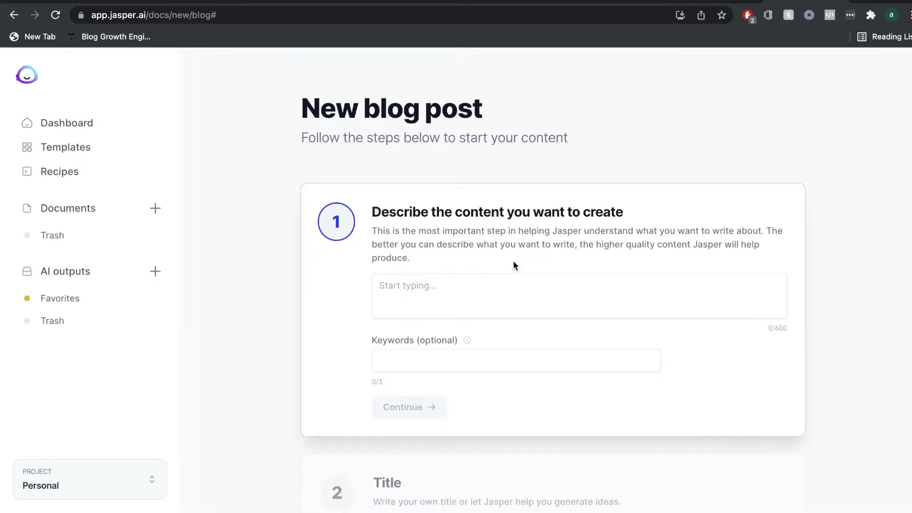
scroll(488, 283, down, 2)
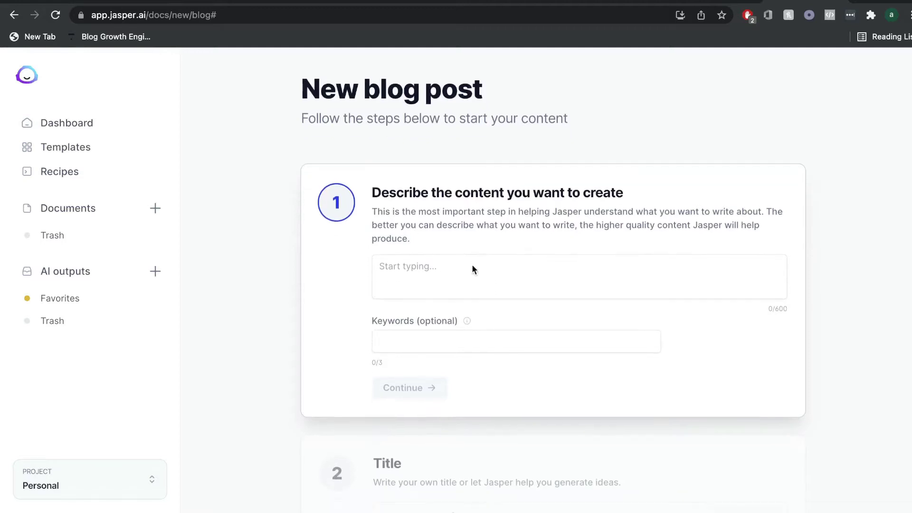
scroll(526, 272, down, 1)
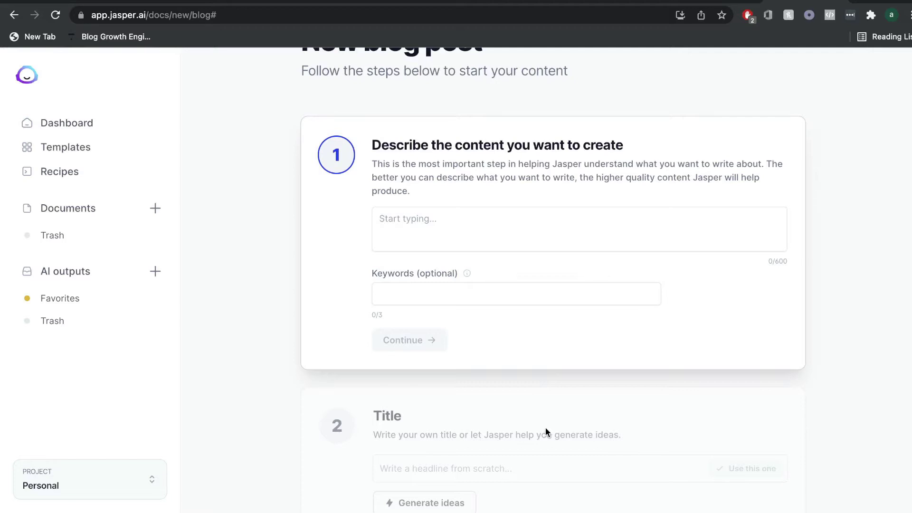
Step: Enter 'how to make money as a teenager' as the content description
click(487, 229)
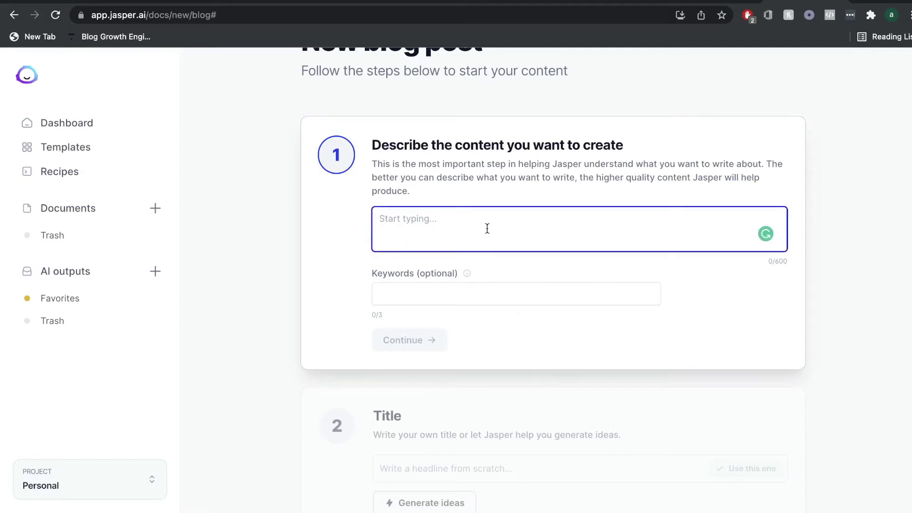
scroll(487, 228, up, 4)
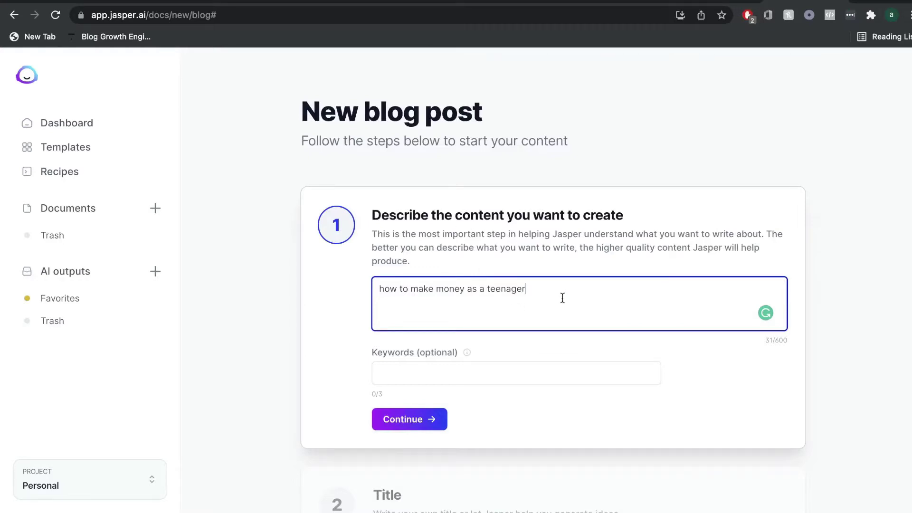
scroll(594, 298, down, 1)
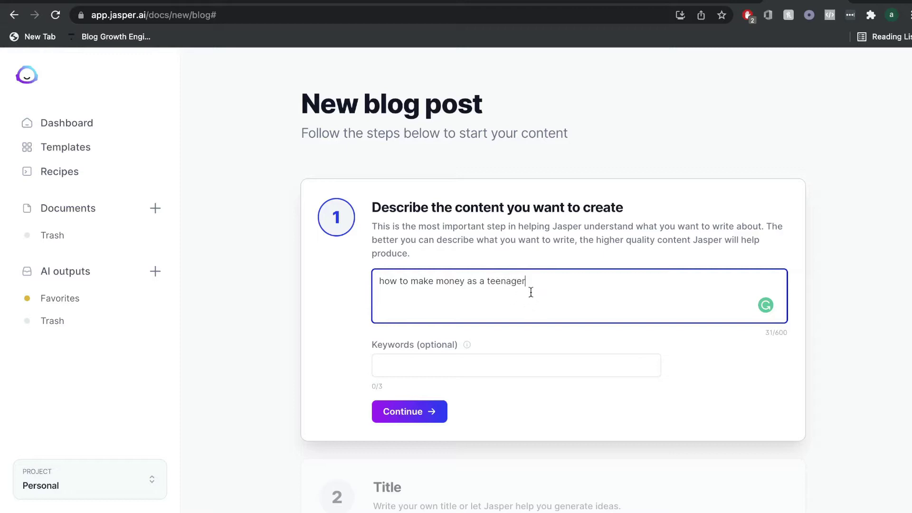
Step: Generate title ideas and pick 'How to Make Money as a Teenager: 49 Proven Ways!'
click(430, 411)
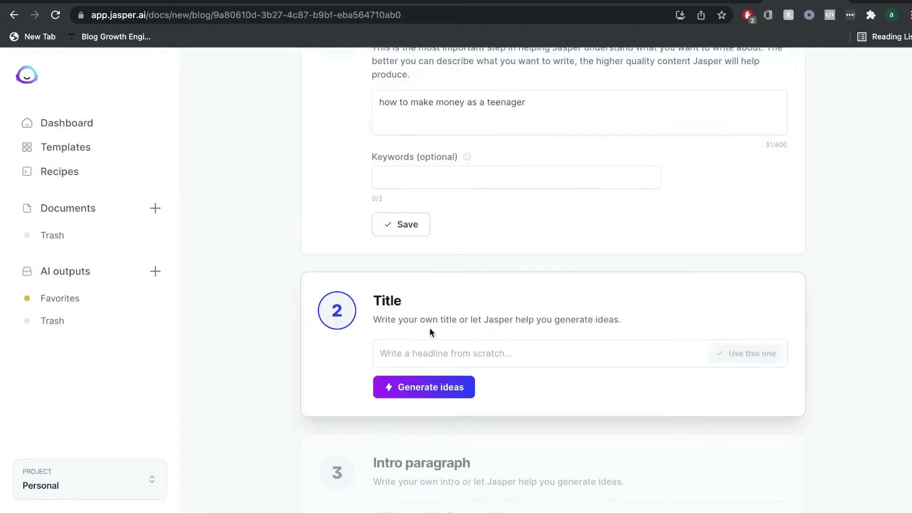
scroll(412, 337, down, 1)
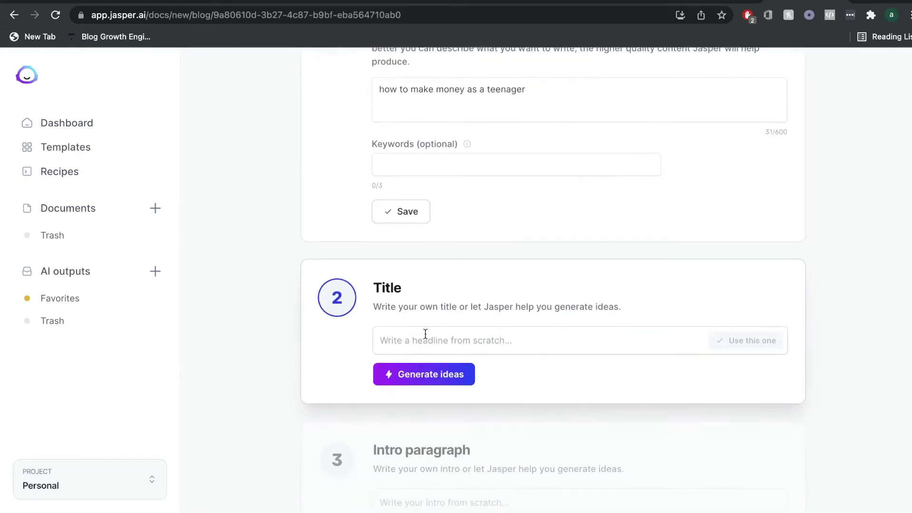
click(424, 377)
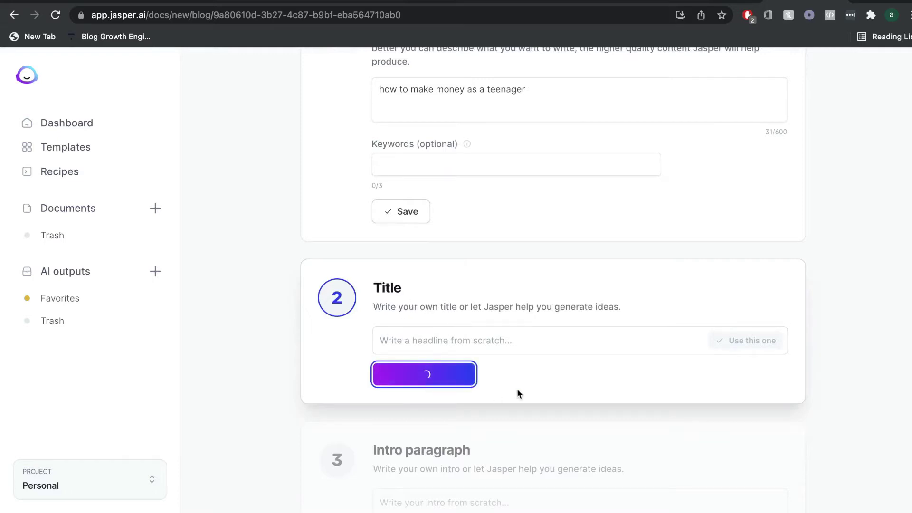
scroll(516, 390, down, 2)
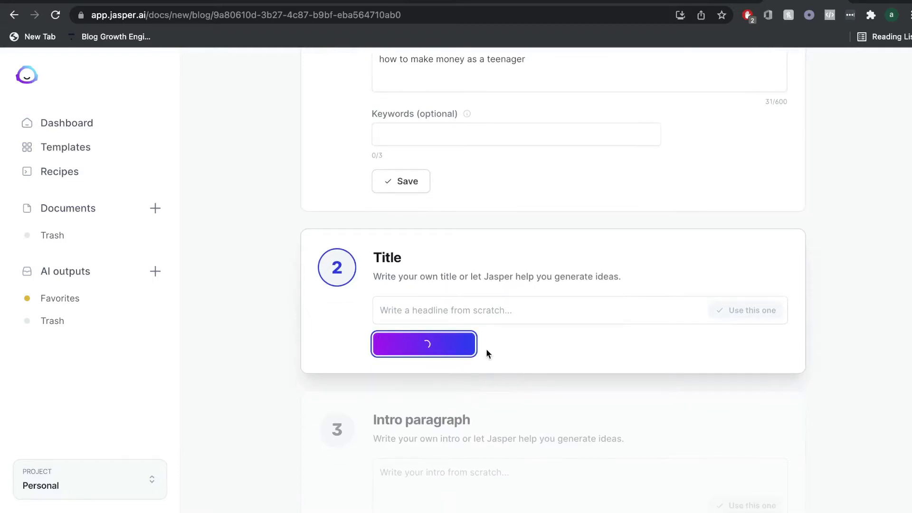
scroll(463, 324, down, 3)
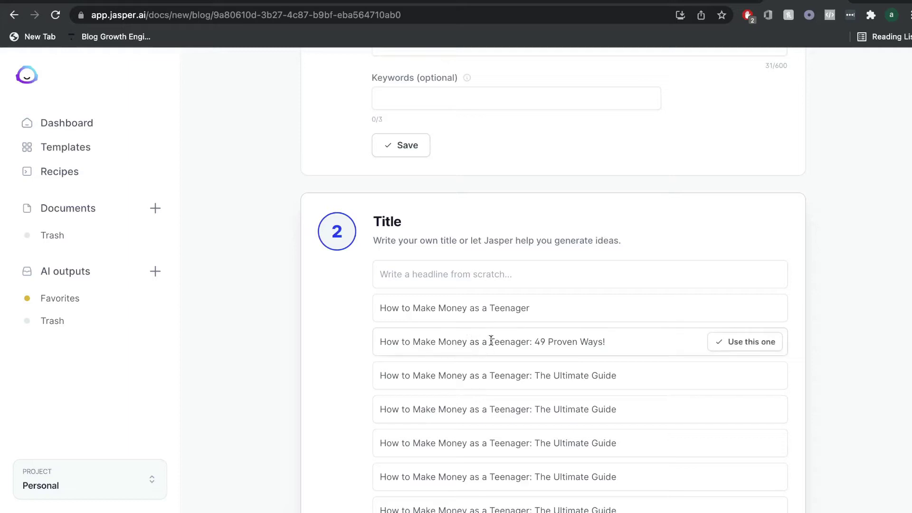
scroll(494, 333, up, 12)
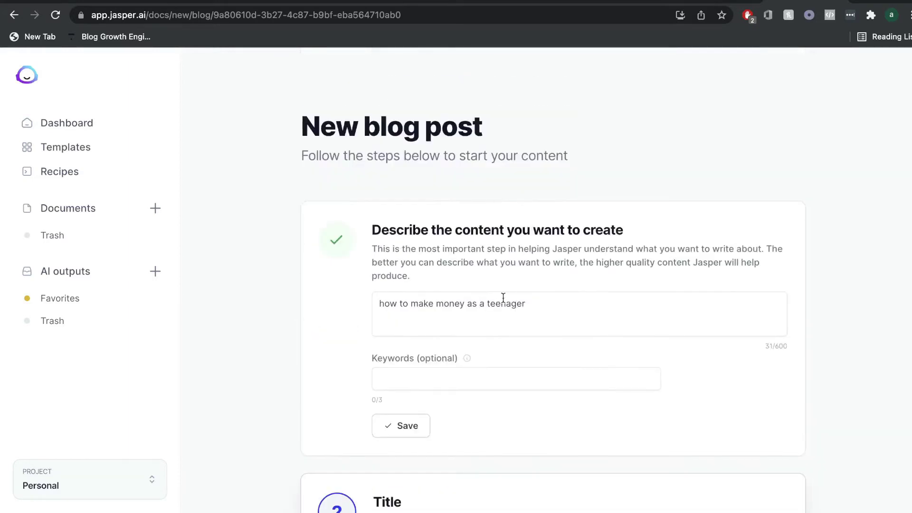
scroll(493, 299, down, 8)
click(494, 266)
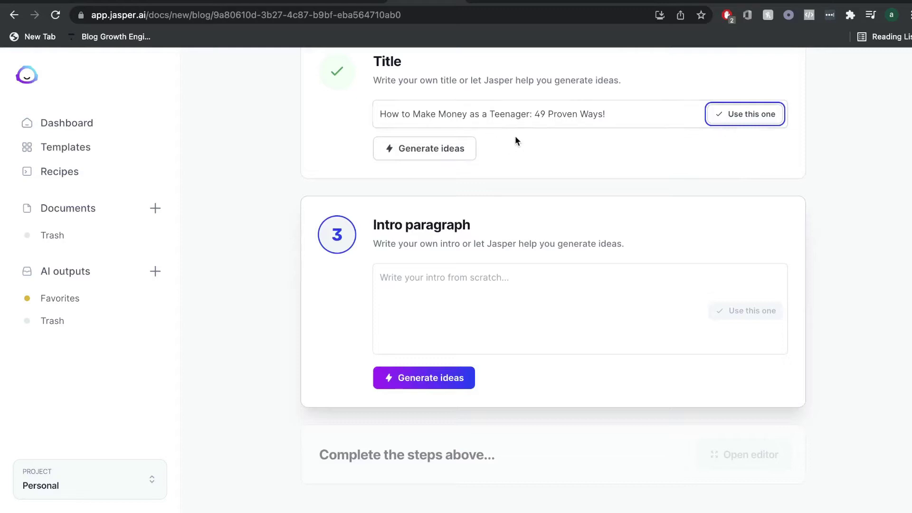
Step: Generate intro ideas and use the one starting 'Making money as a teenager is not always easy'
scroll(508, 164, down, 1)
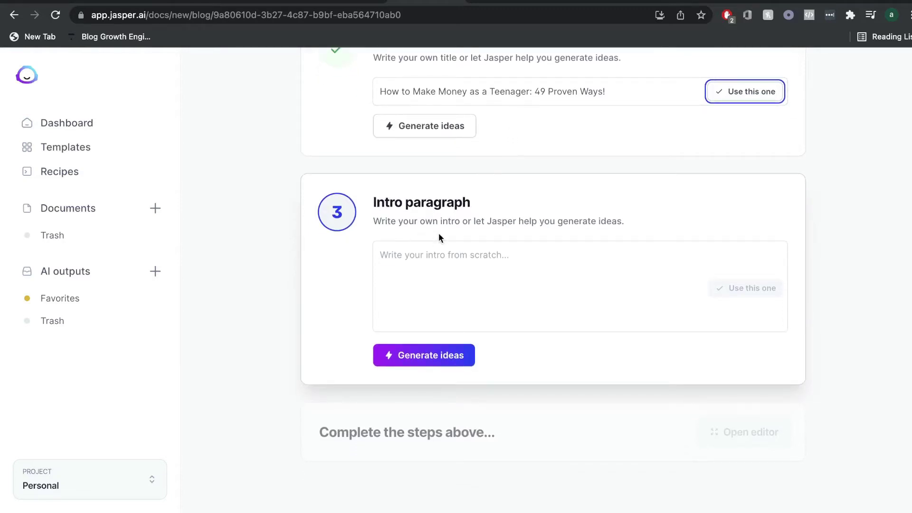
click(422, 355)
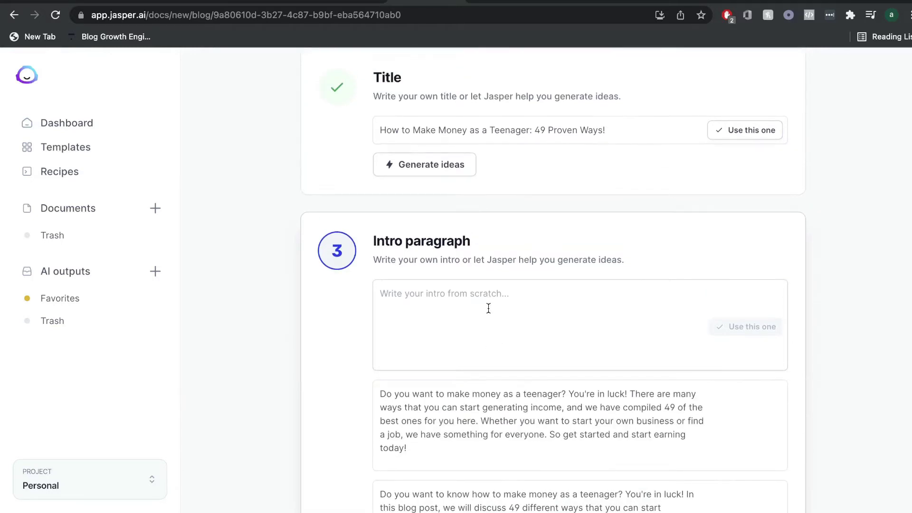
scroll(497, 378, down, 3)
scroll(497, 378, up, 10)
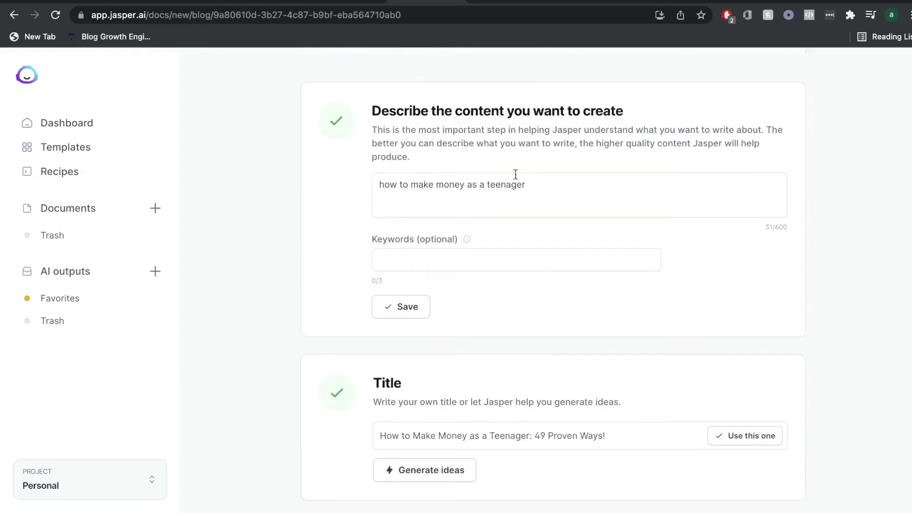
scroll(505, 353, down, 15)
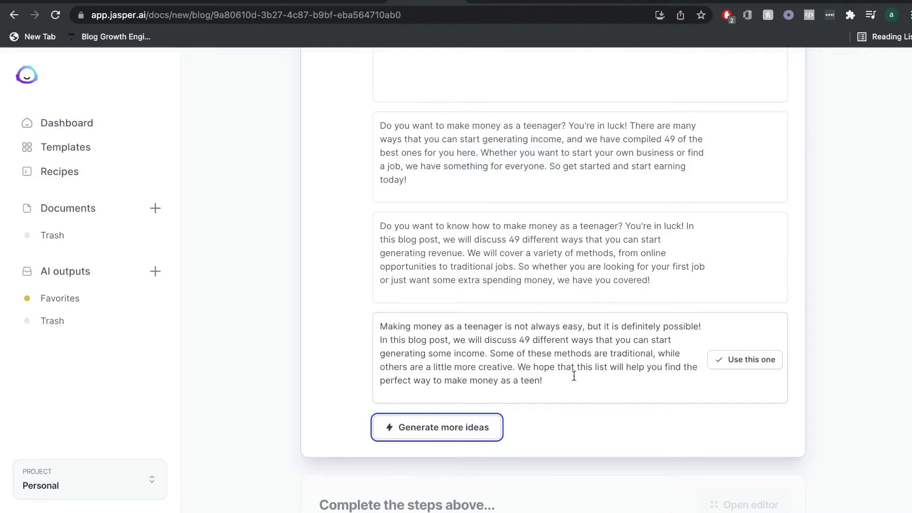
click(744, 360)
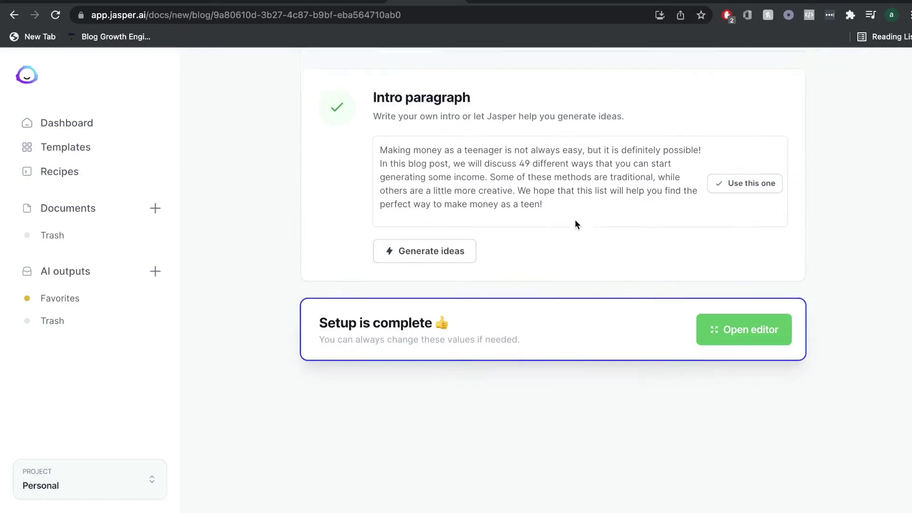
scroll(575, 222, up, 5)
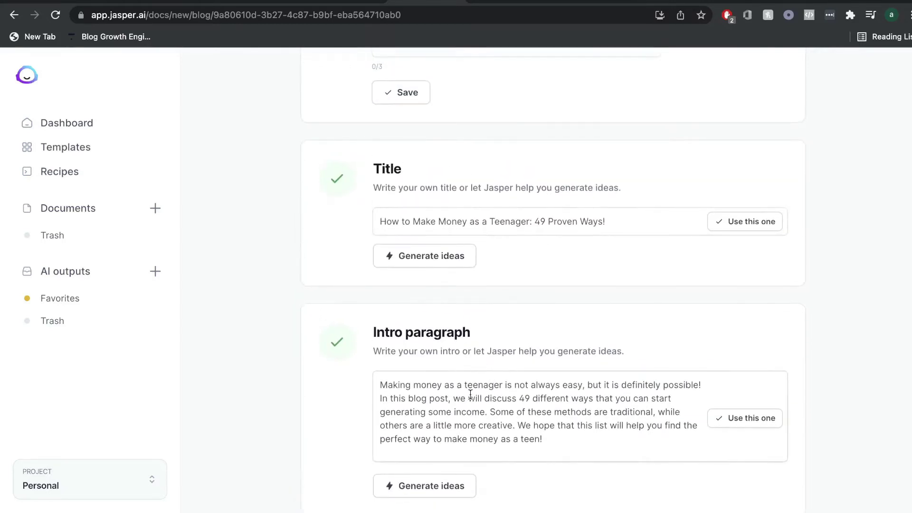
scroll(501, 392, down, 2)
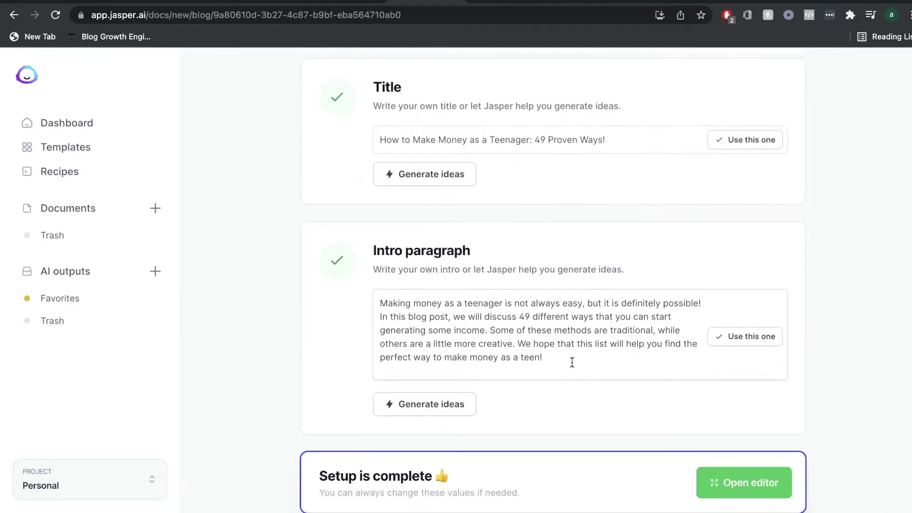
Step: Open the post in the document editor and set Output length to L
click(736, 468)
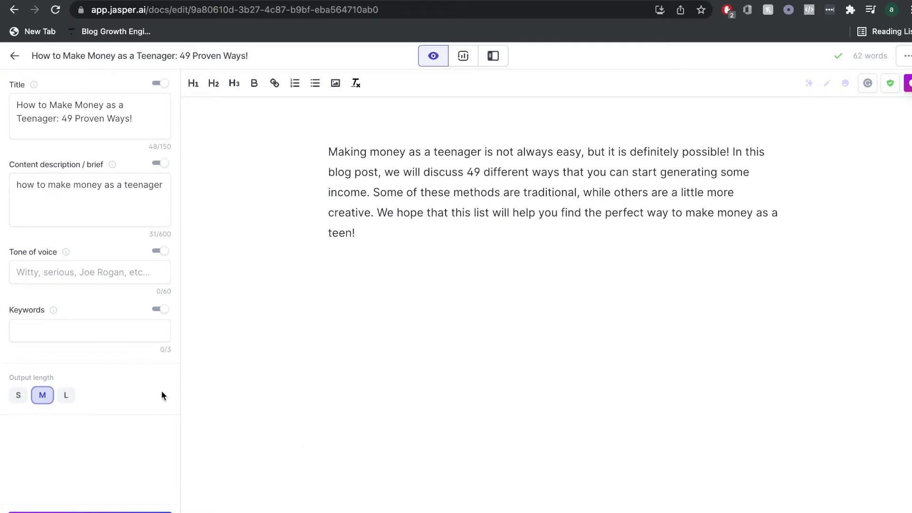
click(67, 396)
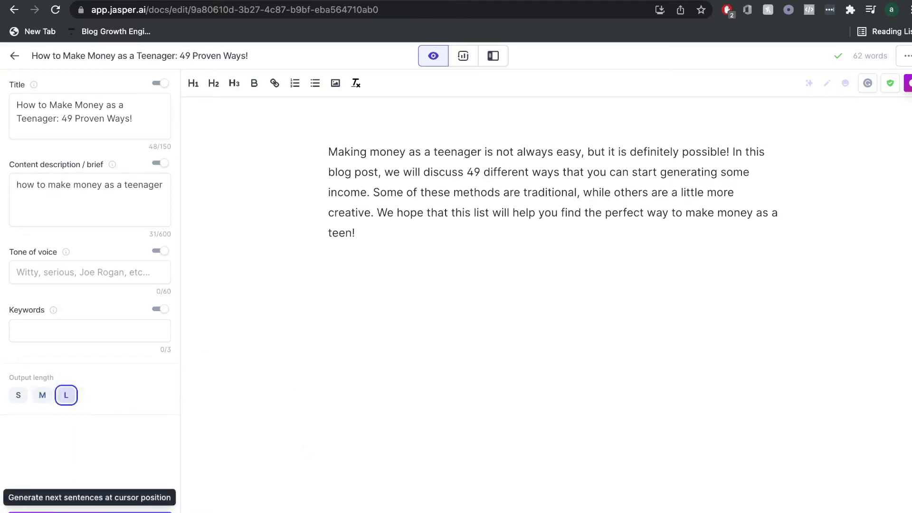
Step: Have Jasper extend the draft to 315 words with business, online-earning and job paragraphs
click(90, 511)
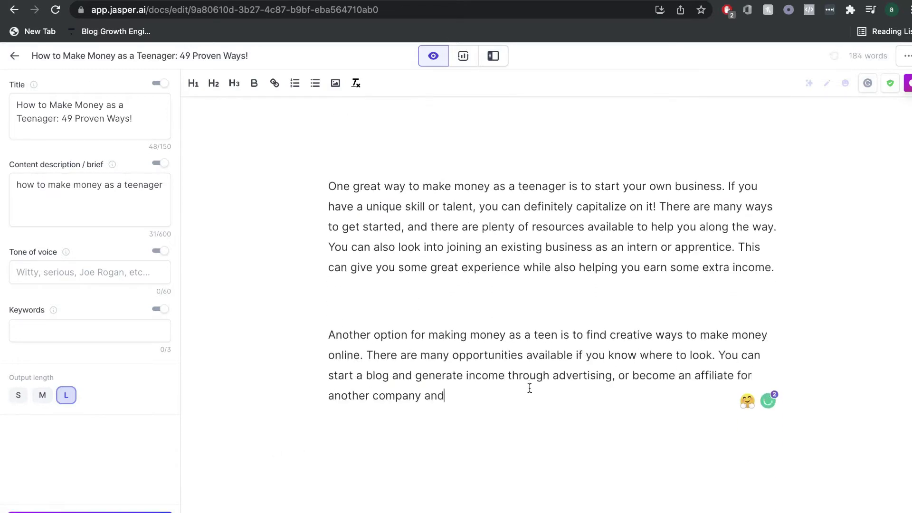
scroll(530, 388, down, 2)
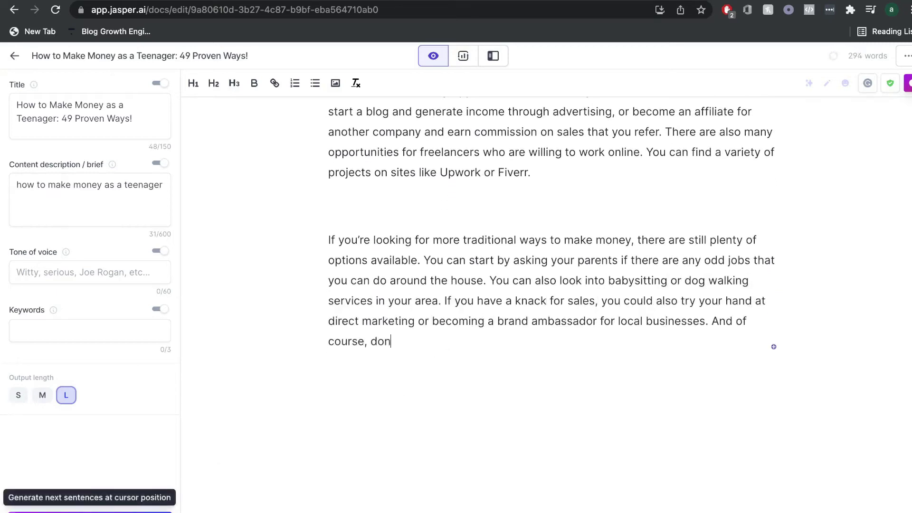
scroll(447, 287, up, 5)
scroll(447, 287, down, 1)
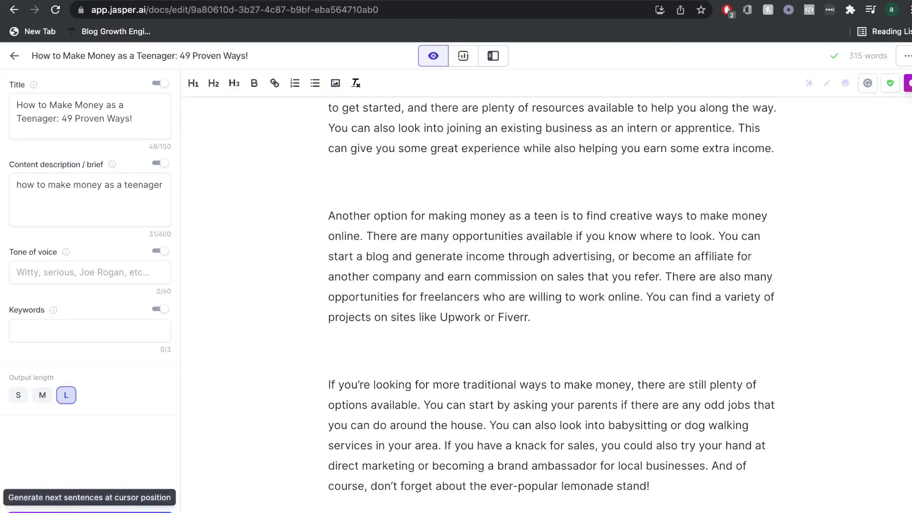
scroll(437, 238, up, 5)
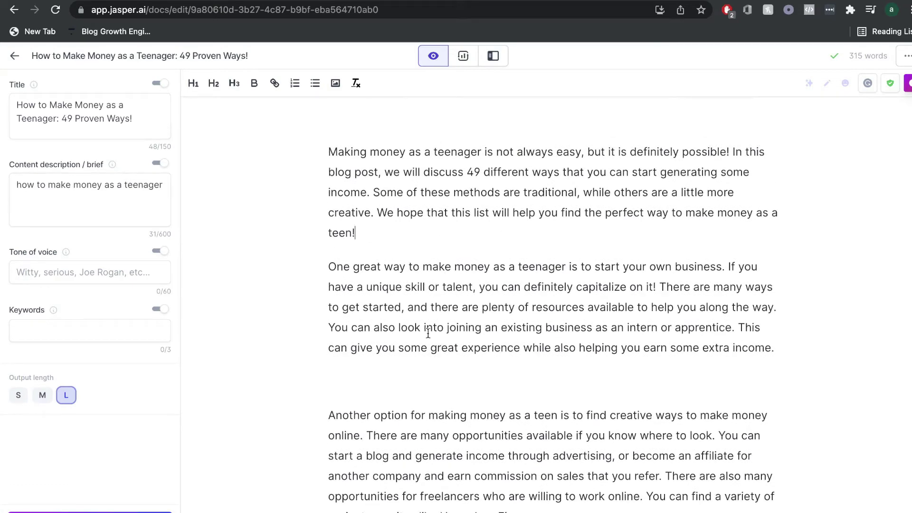
scroll(418, 369, down, 1)
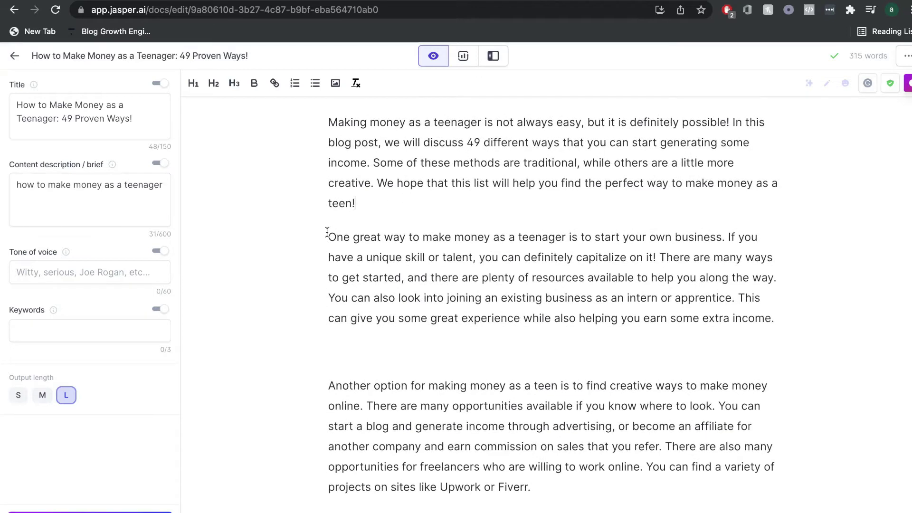
drag(328, 237, 605, 272)
scroll(503, 301, down, 10)
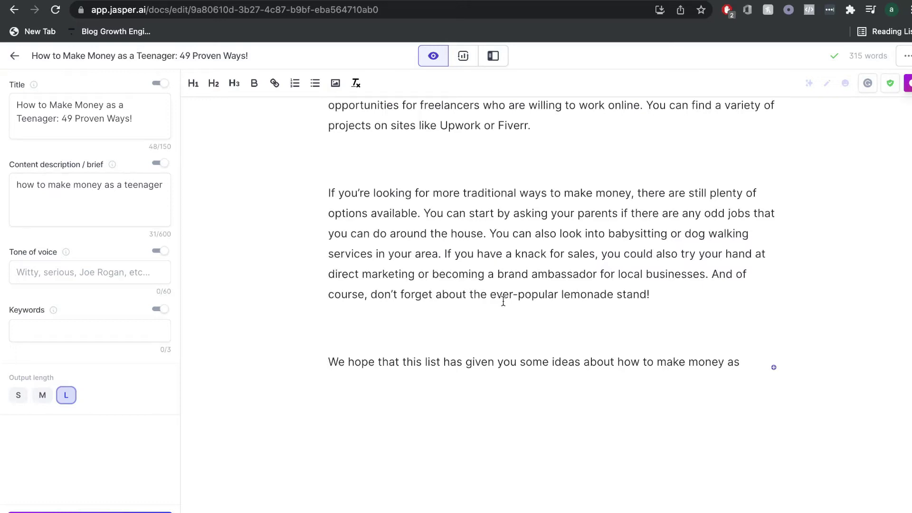
click(748, 357)
scroll(618, 332, up, 8)
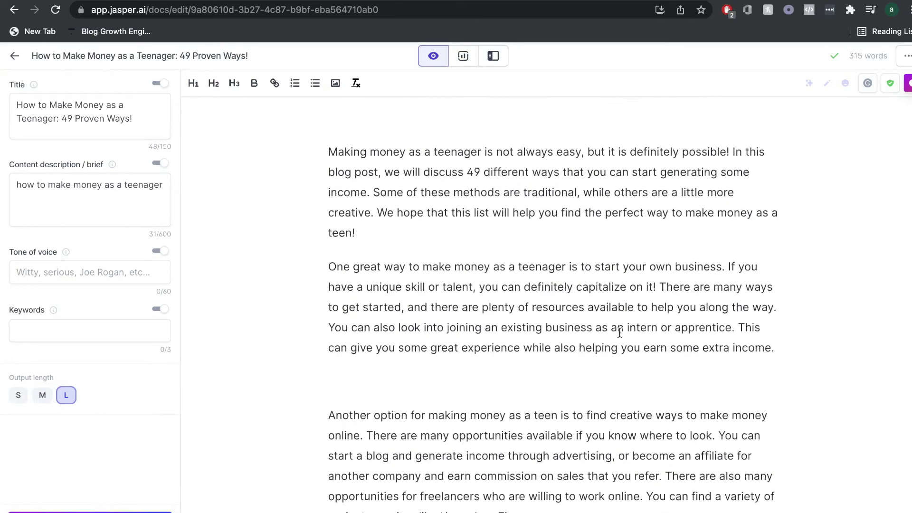
Step: Open the Plagiarism checker and the editor help menu, and turn on Grammarly checking
click(891, 84)
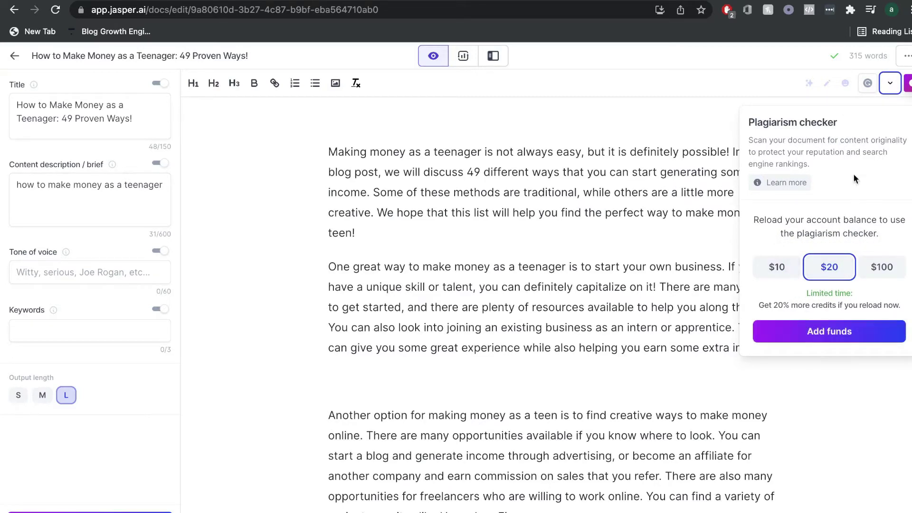
click(490, 327)
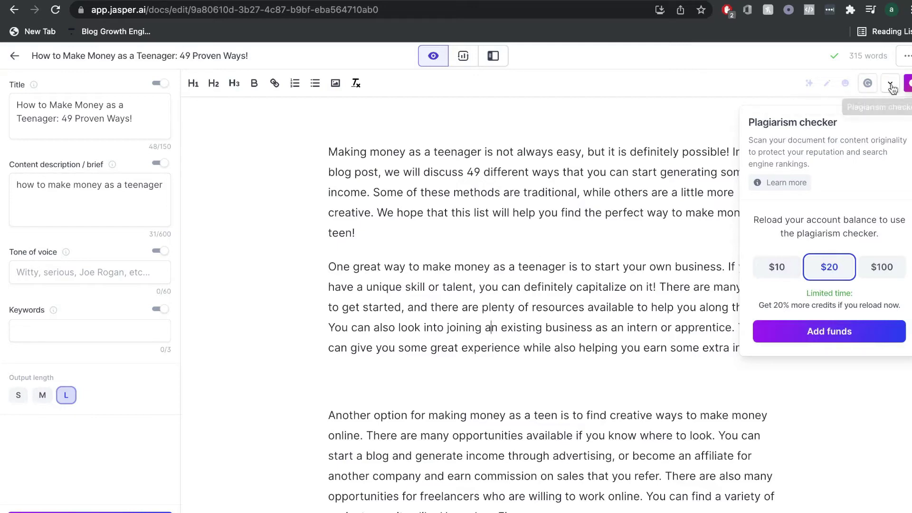
click(907, 83)
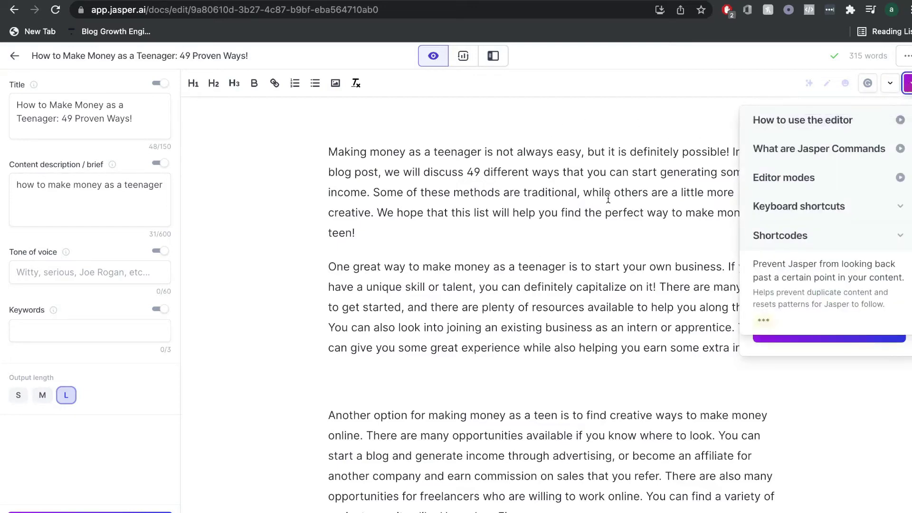
click(867, 84)
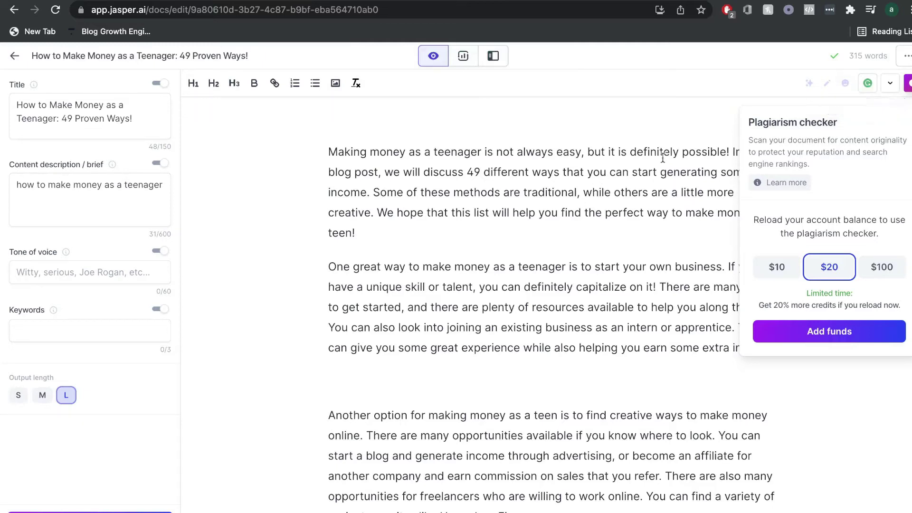
Step: Delete the blank line before the online-options paragraph and start a new line after the Upwork/Fiverr paragraph
scroll(695, 342, down, 1)
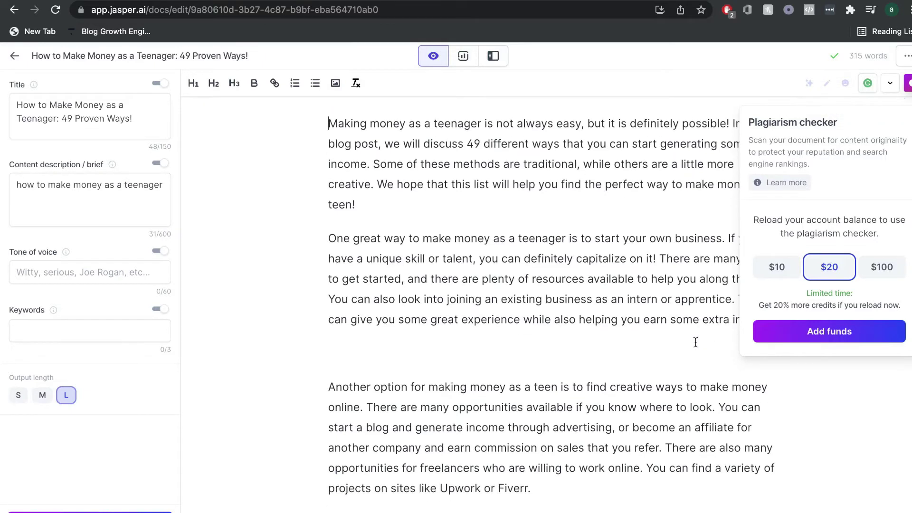
key(BackSpace)
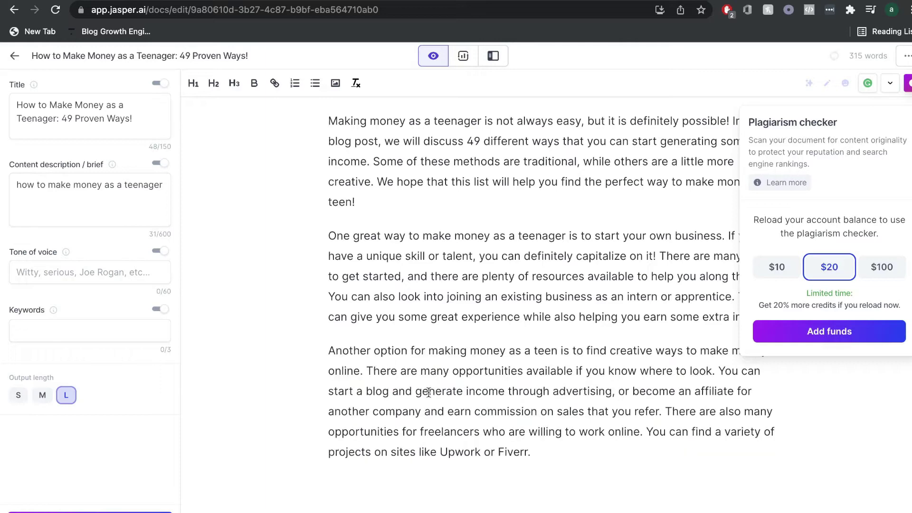
click(342, 488)
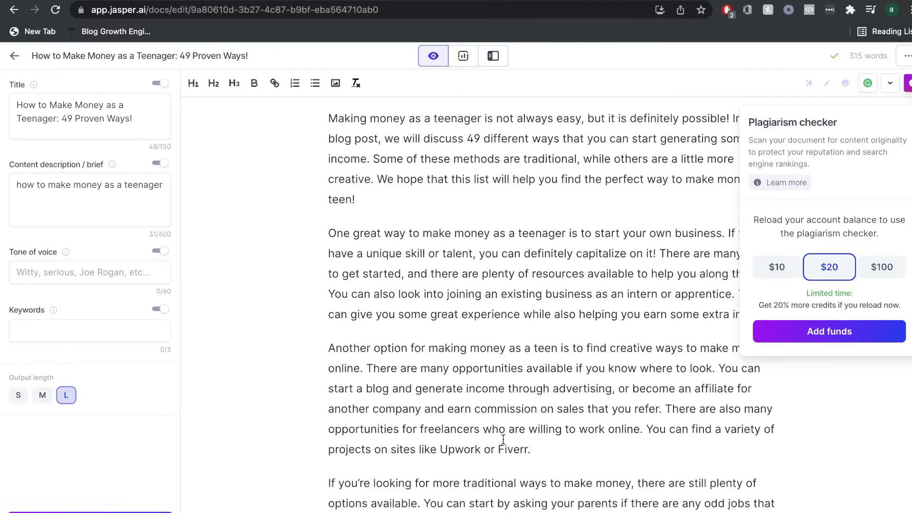
scroll(504, 442, down, 1)
scroll(517, 442, down, 3)
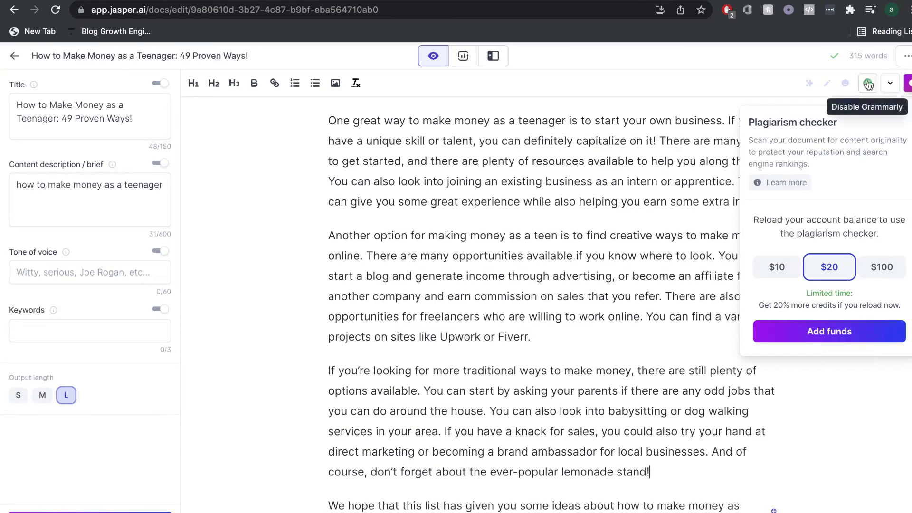
Step: Add the prompt 'Write a conclusion paragraph for this blog post' and have Jasper run it
key(Return)
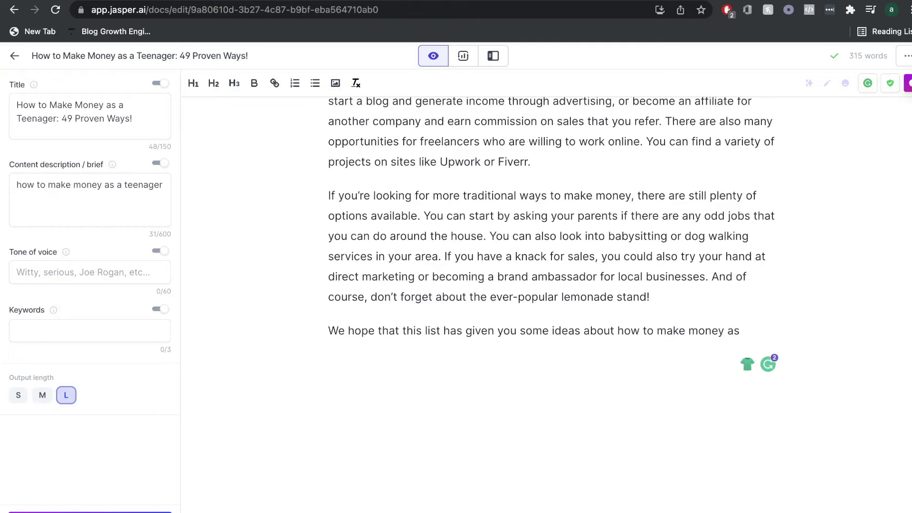
text(Write a conclusion parapragh for this blog post)
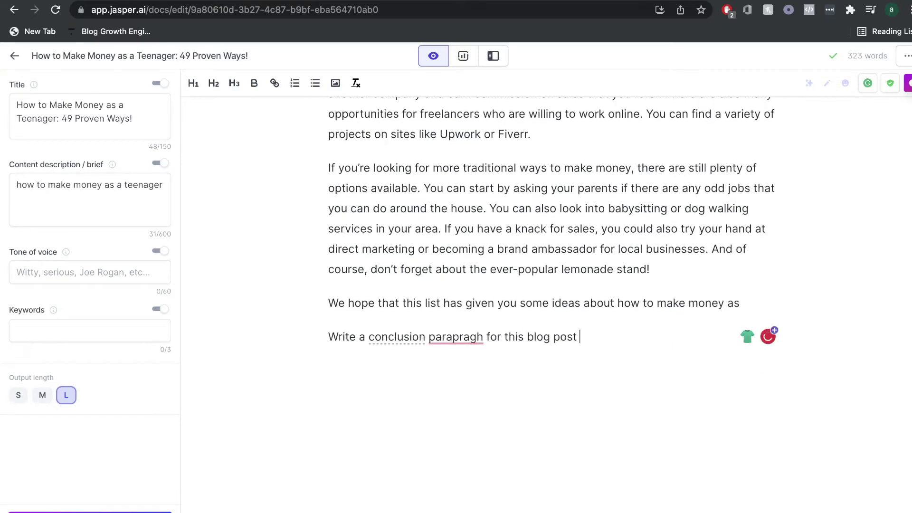
mouse_move(468, 341)
click(458, 360)
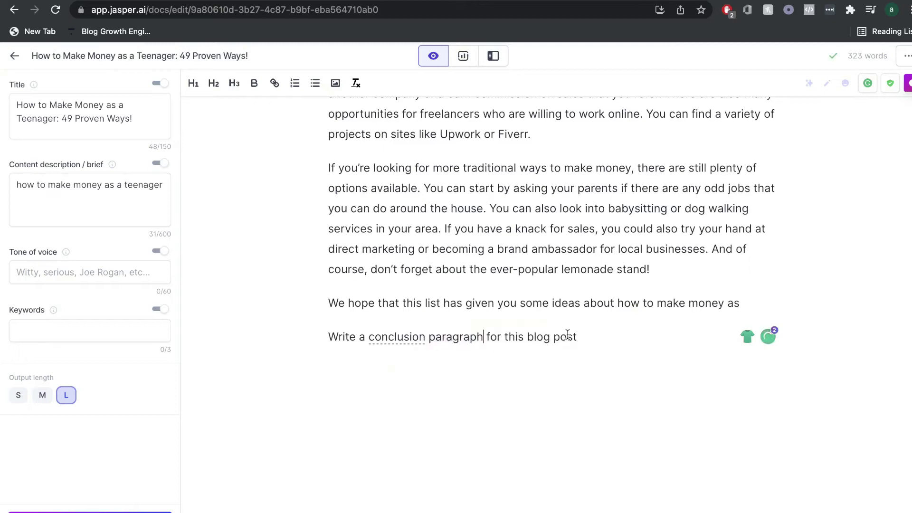
triple_click(504, 338)
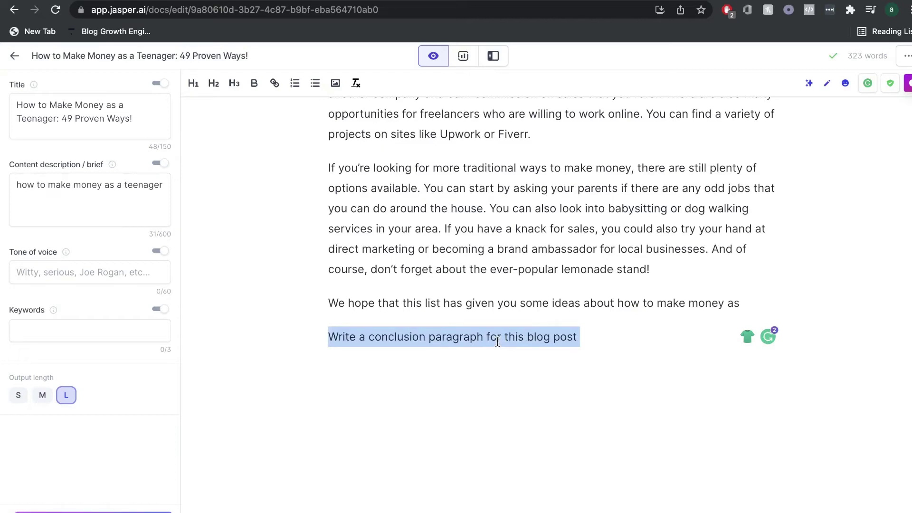
key(super+Return)
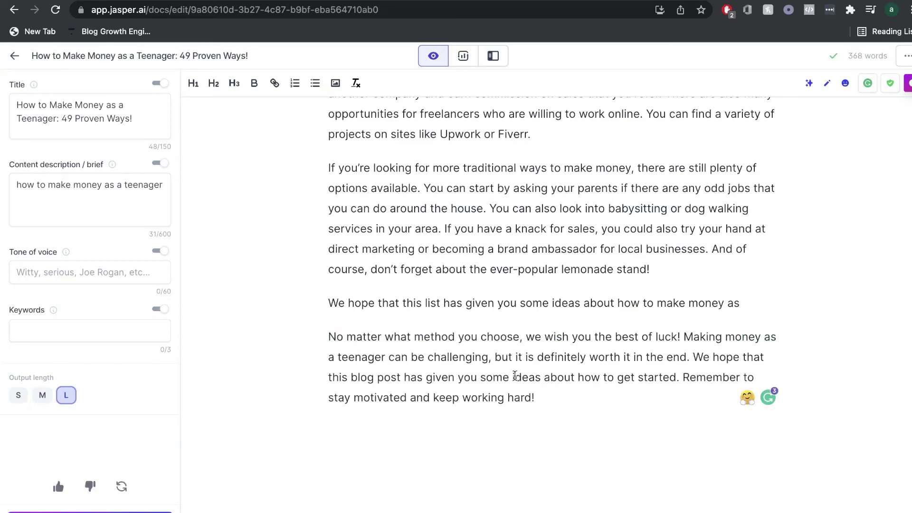
Step: Delete the Jasper-generated conclusion paragraph and switch to Power mode's template library
click(741, 303)
key(Return)
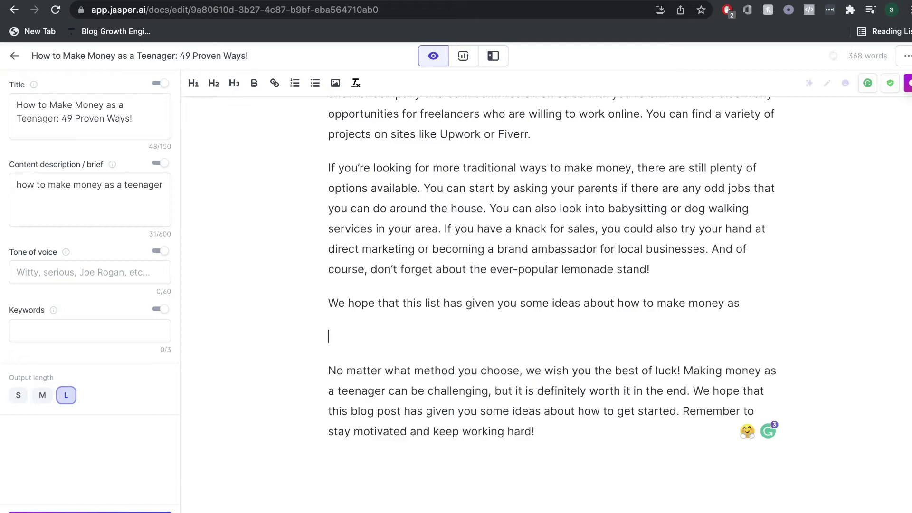
key(Return)
scroll(505, 413, down, 1)
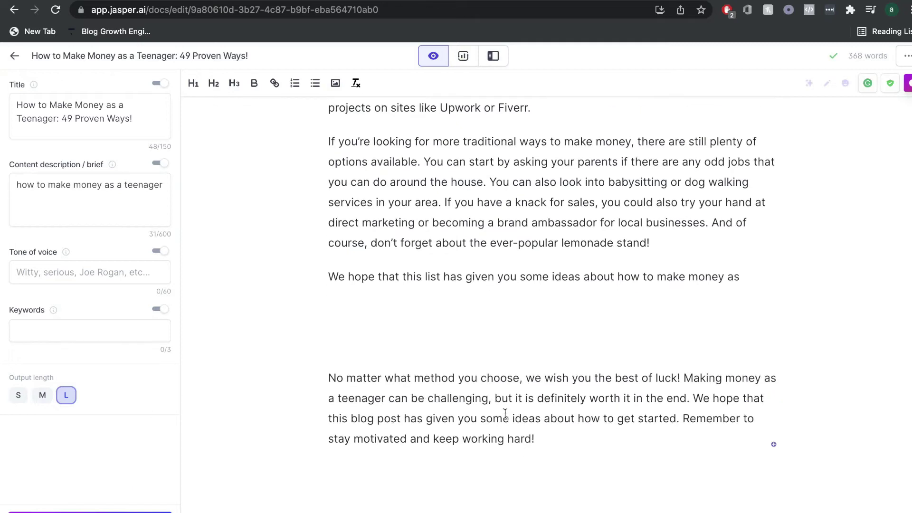
triple_click(505, 413)
click(564, 414)
triple_click(497, 398)
click(430, 326)
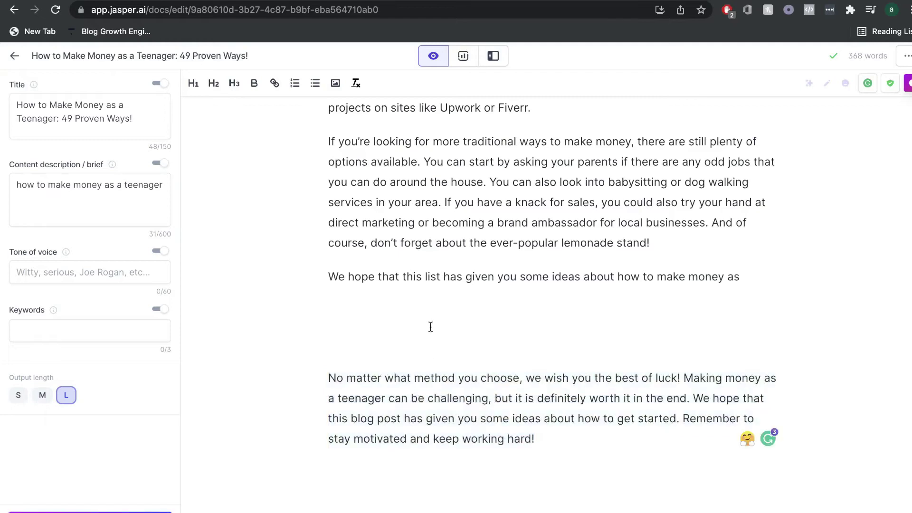
key(Delete)
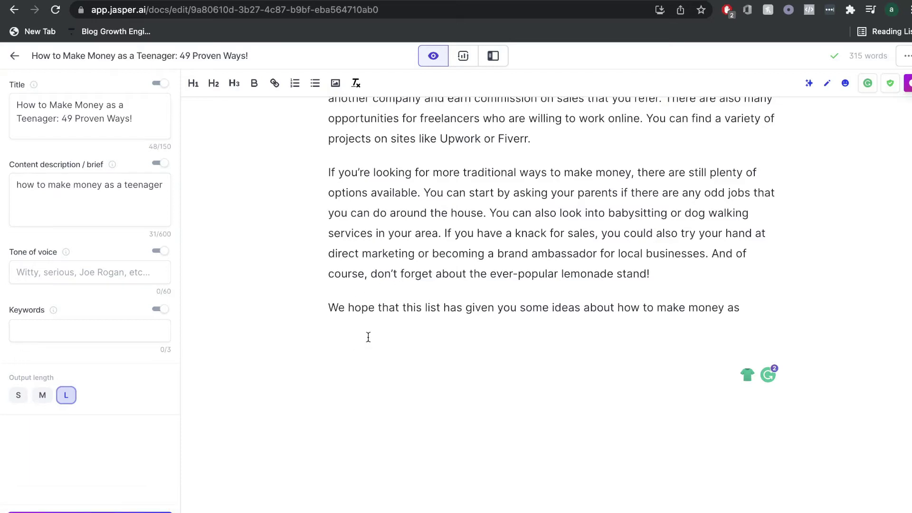
click(503, 66)
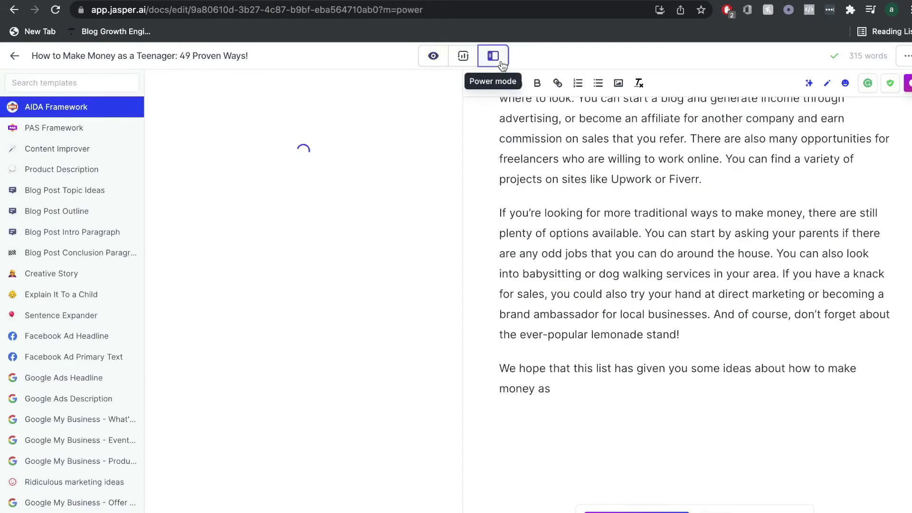
Step: Step through the Blog Post Outline, Intro Paragraph and Conclusion Paragraph templates, then return to the editor
click(72, 221)
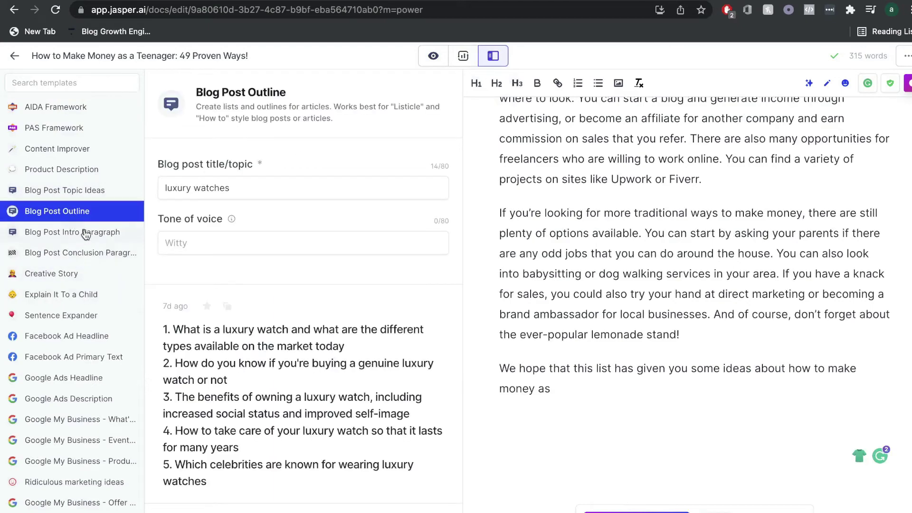
click(84, 233)
click(82, 257)
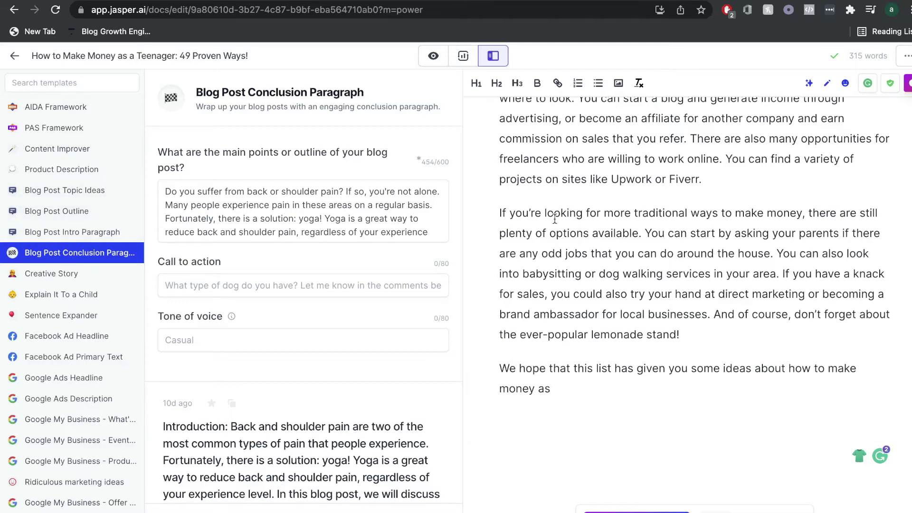
scroll(97, 306, down, 12)
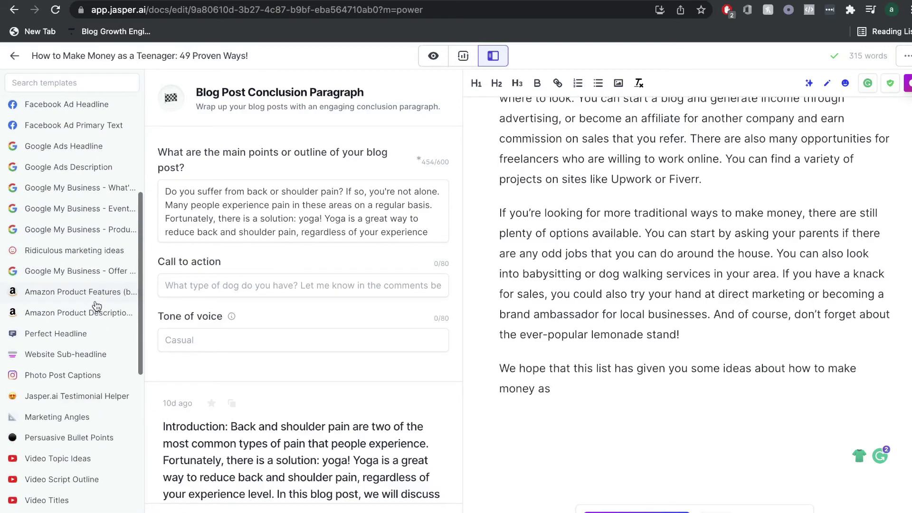
scroll(97, 305, down, 3)
scroll(84, 211, up, 15)
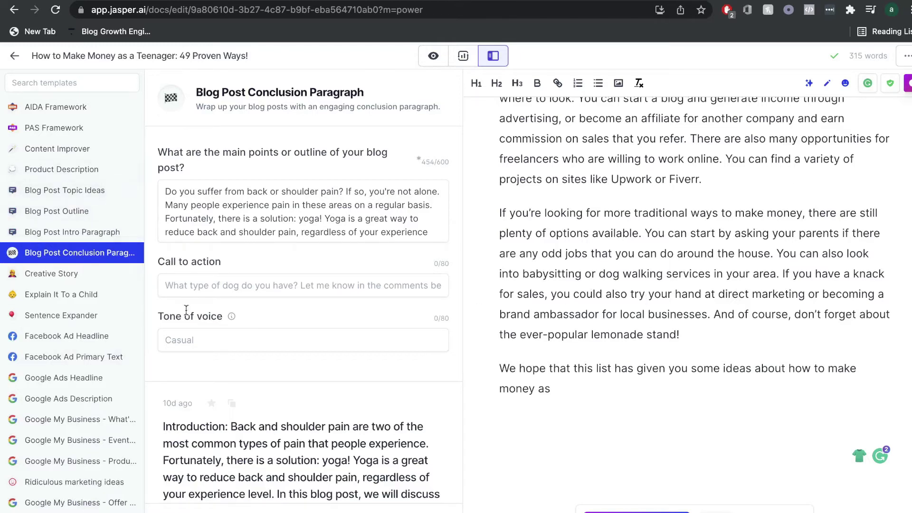
click(602, 405)
Step: Open the Surfer panel and select the eight generated list items, paper route through selling unused items
click(463, 55)
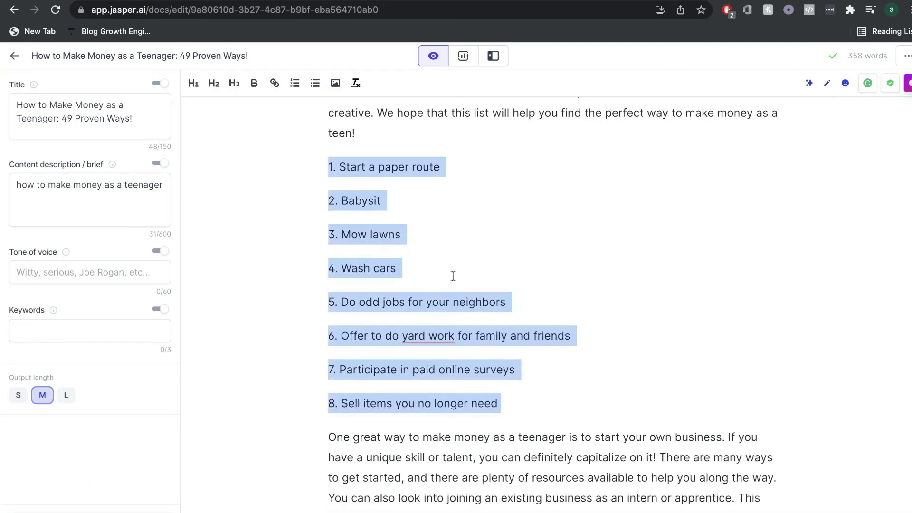
drag(498, 403, 339, 167)
Step: Delete the leading space before 'One of the most classic ways…' under the paper route heading
click(607, 295)
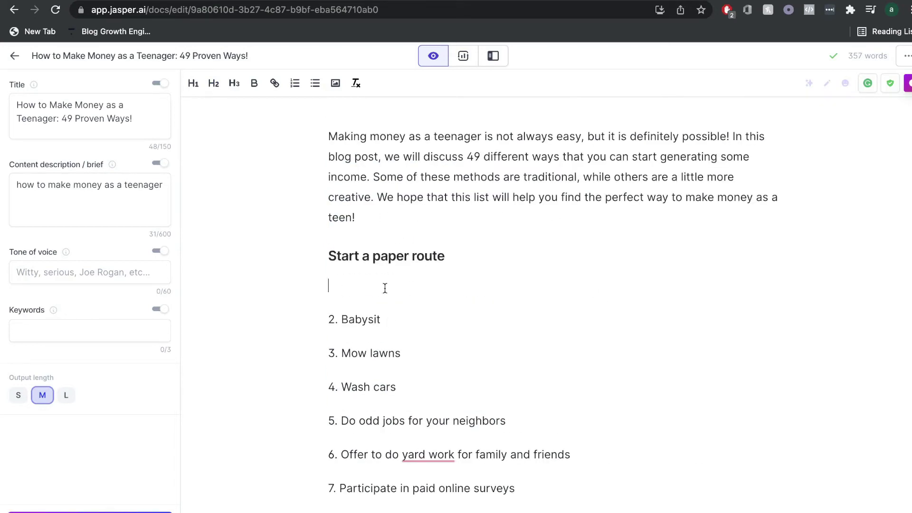
scroll(373, 304, down, 1)
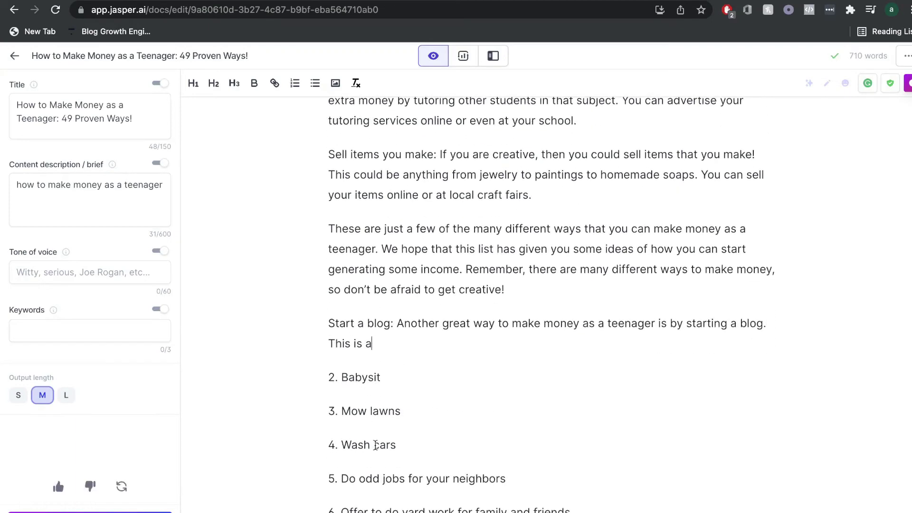
scroll(450, 376, up, 2)
scroll(449, 376, up, 5)
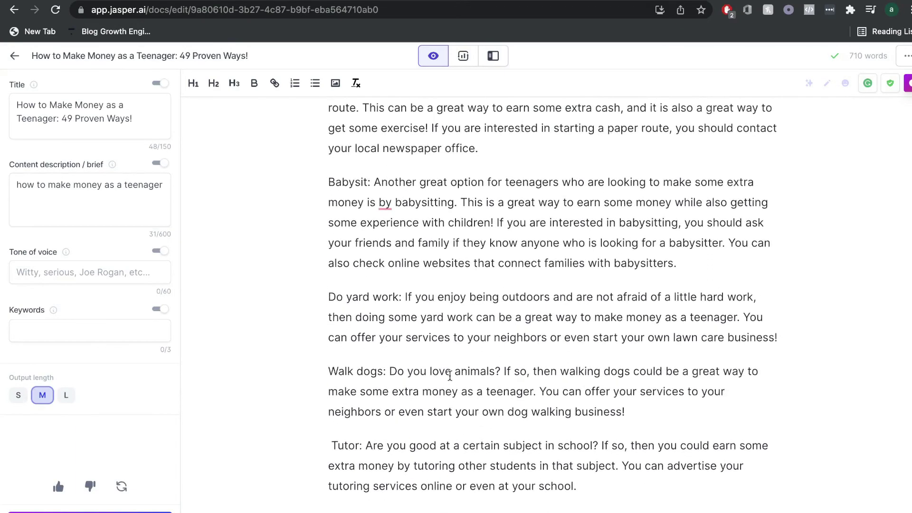
scroll(464, 428, up, 2)
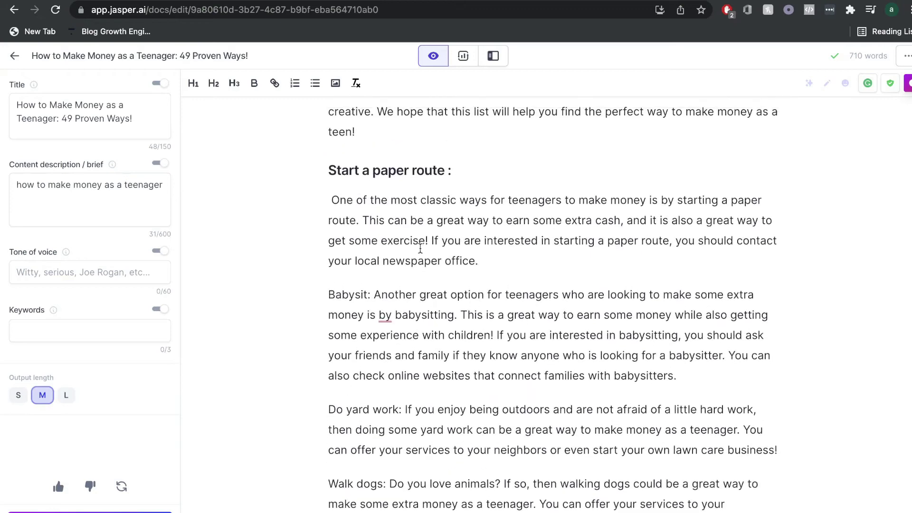
scroll(420, 248, up, 2)
click(331, 301)
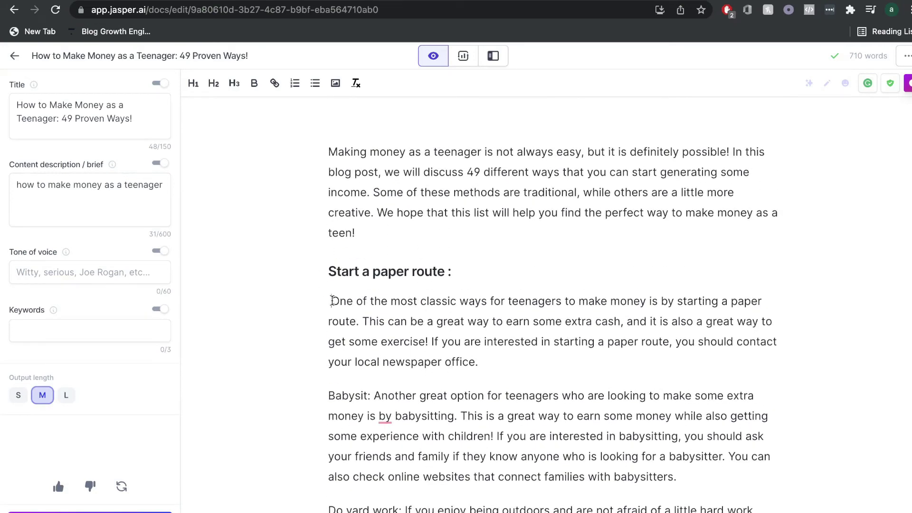
key(BackSpace)
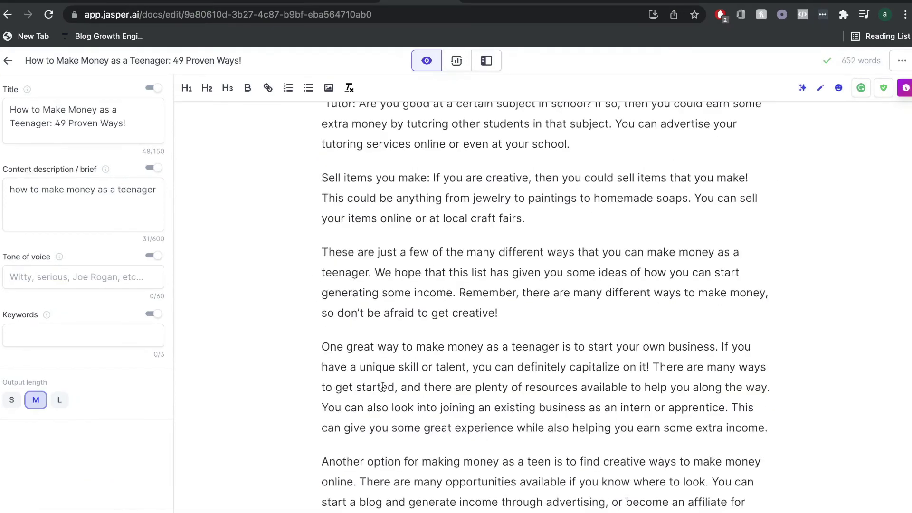
Step: Remove the empty line above the 'We hope that this list…' closing paragraph
scroll(382, 388, up, 15)
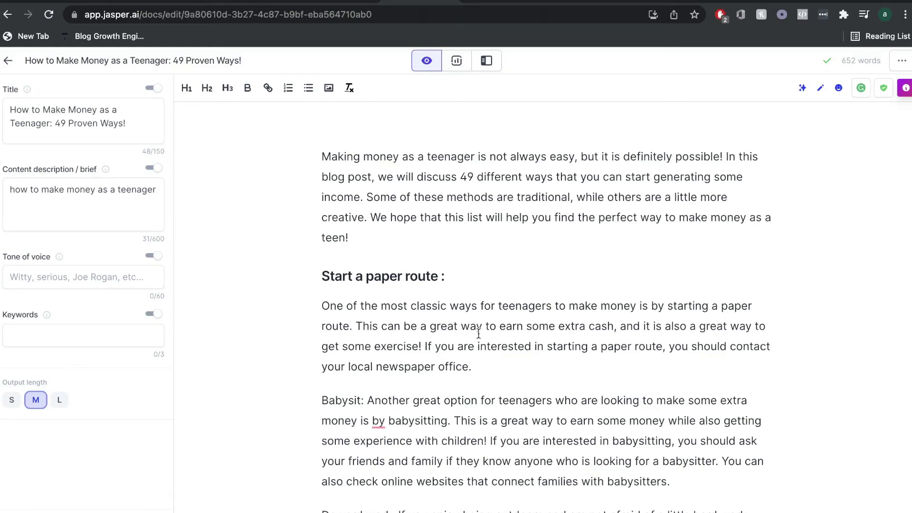
scroll(479, 330, down, 10)
scroll(502, 382, down, 10)
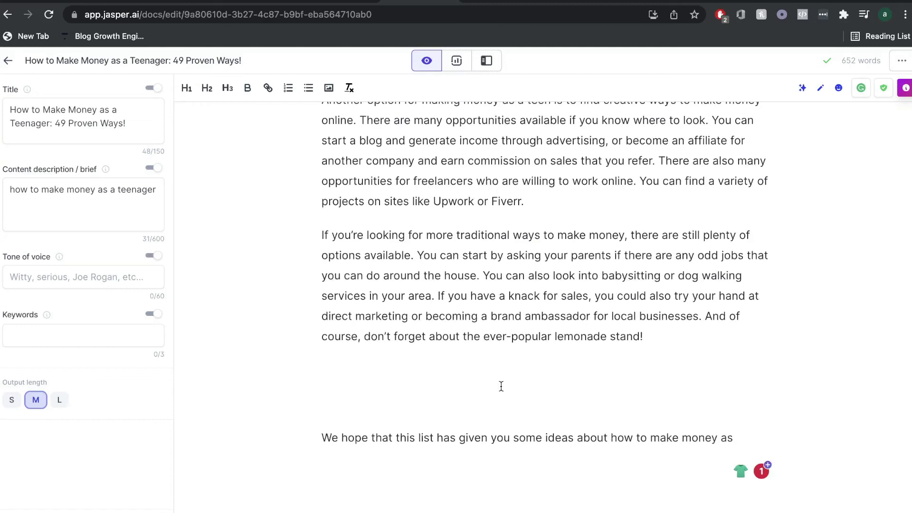
click(407, 400)
key(BackSpace)
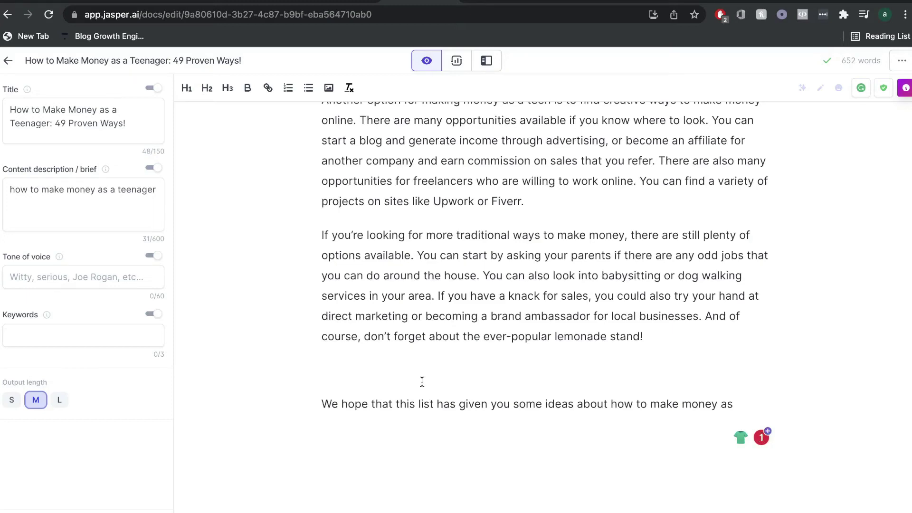
scroll(421, 382, up, 20)
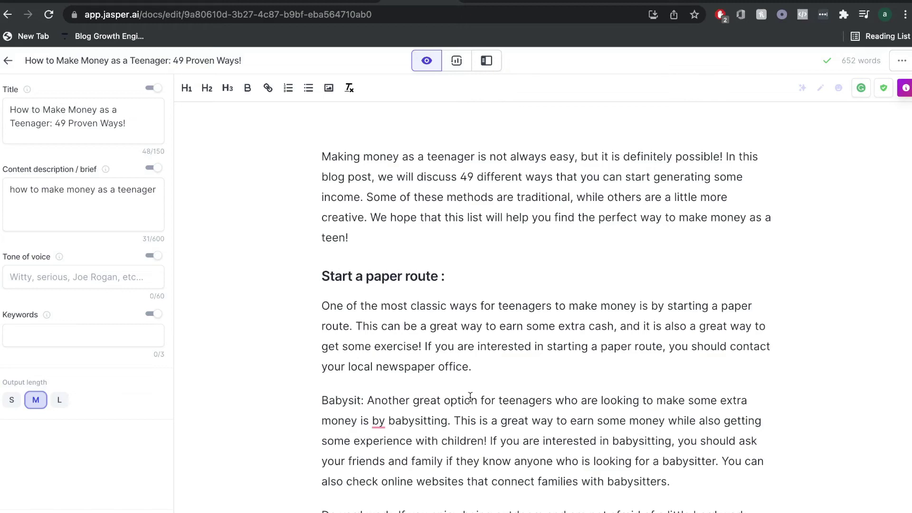
scroll(628, 396, down, 4)
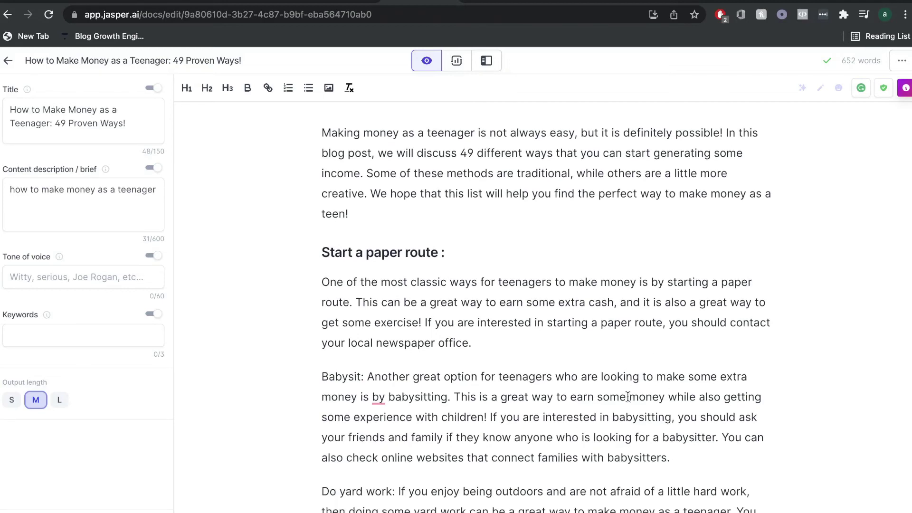
scroll(627, 397, down, 1)
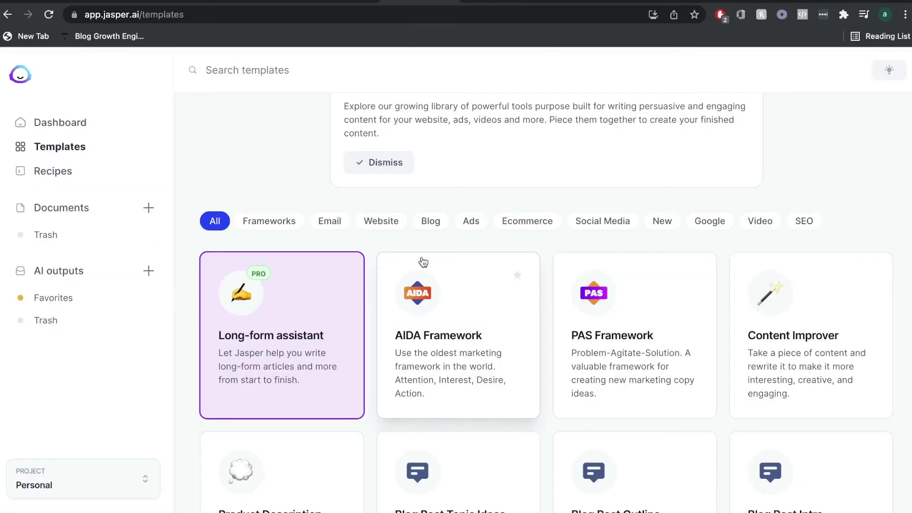
Step: Filter the template library by Email, Website, Blog, Ads, then Website again
scroll(475, 237, down, 2)
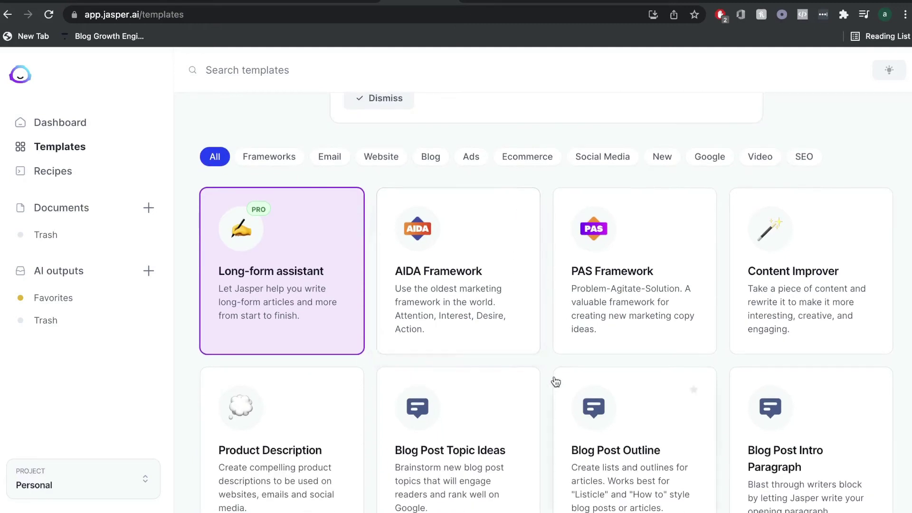
scroll(546, 365, down, 1)
scroll(549, 369, up, 5)
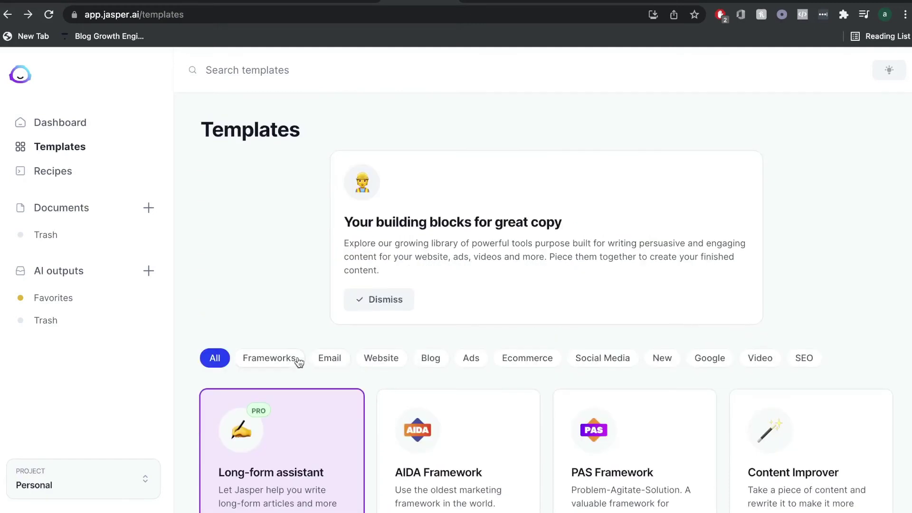
click(323, 360)
scroll(379, 299, down, 3)
click(375, 285)
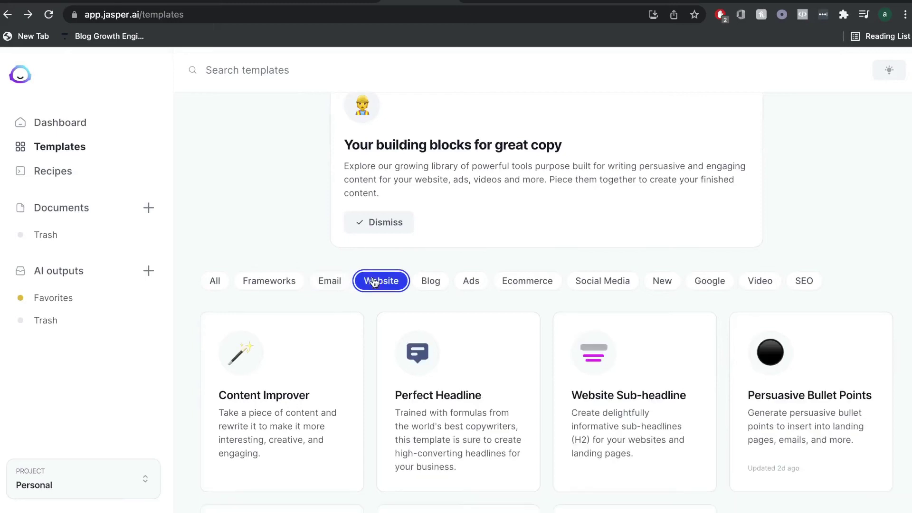
click(445, 287)
click(483, 287)
click(381, 281)
scroll(530, 305, down, 3)
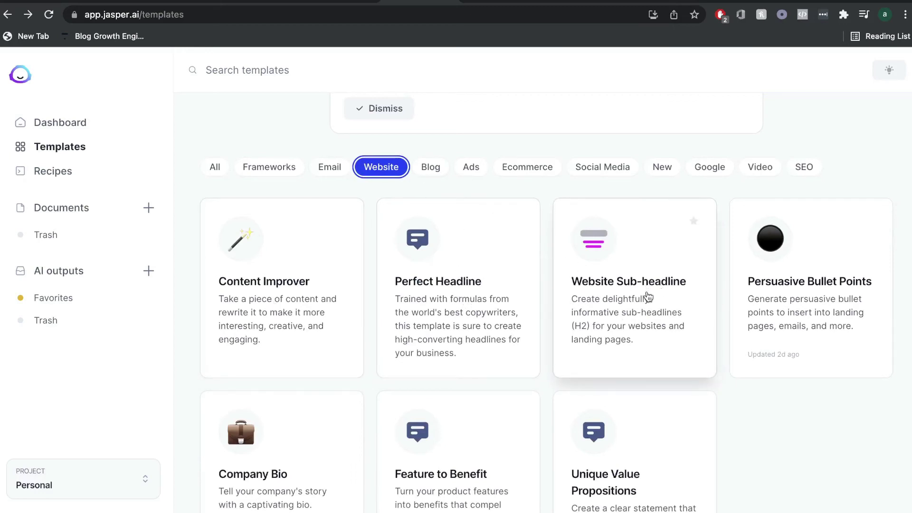
Step: Browse the Ecommerce, Social Media, Google and New template categories
click(527, 167)
scroll(607, 395, down, 2)
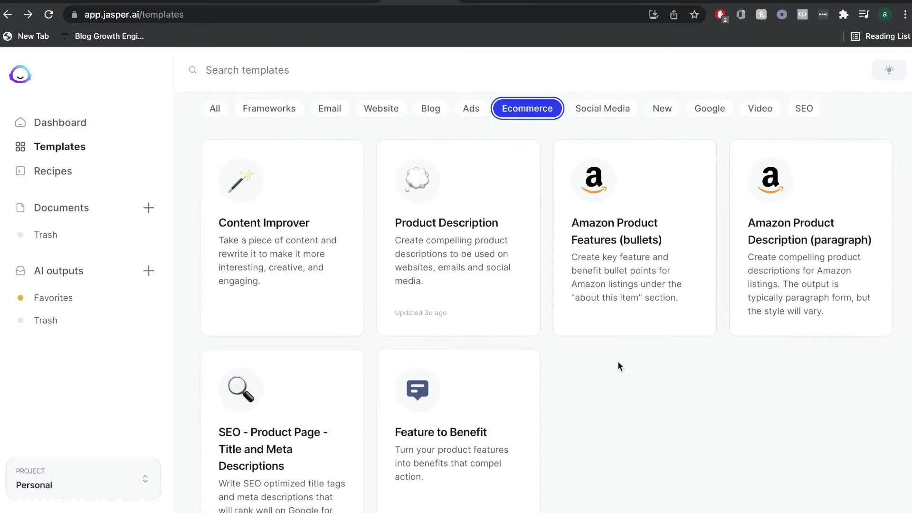
scroll(557, 361, up, 2)
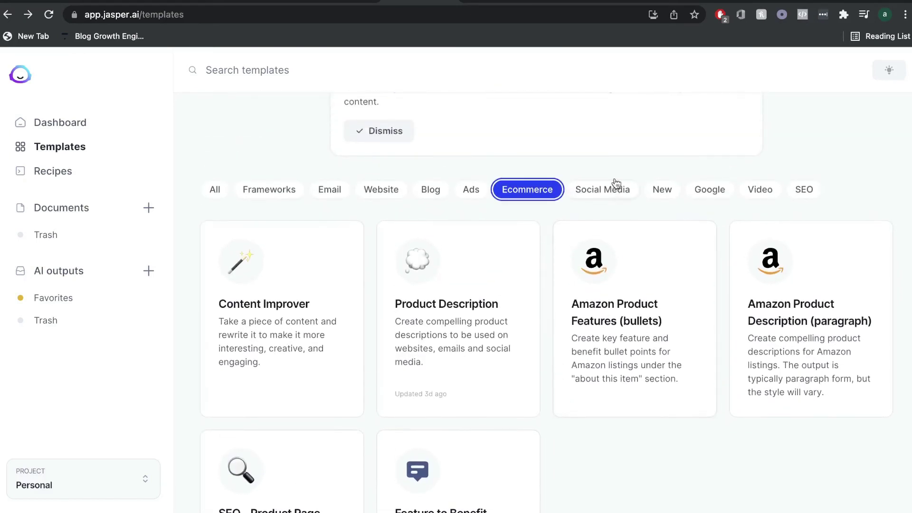
click(616, 185)
click(708, 188)
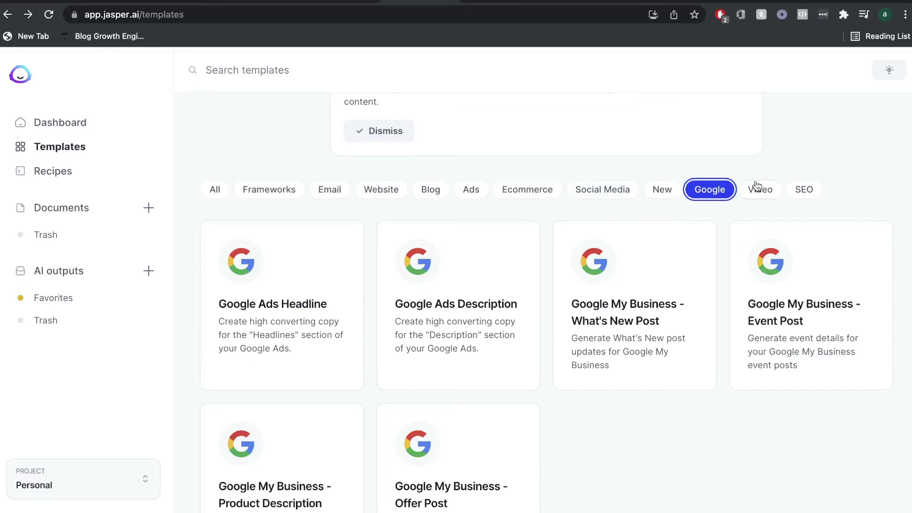
click(662, 189)
scroll(639, 286, down, 1)
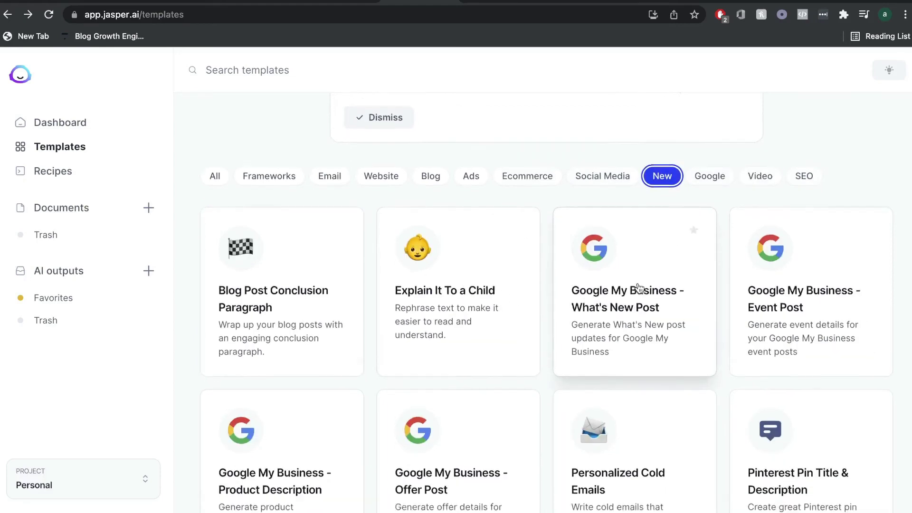
scroll(637, 230, down, 4)
scroll(541, 254, up, 6)
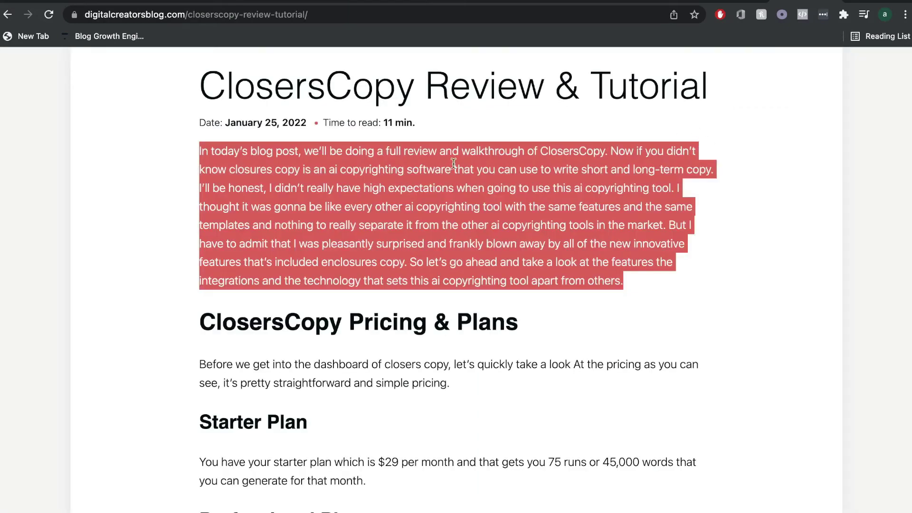
Step: Paste the ClosersCopy review intro into Content Improver, cut everything after 'market.', and generate rewrites
click(403, 3)
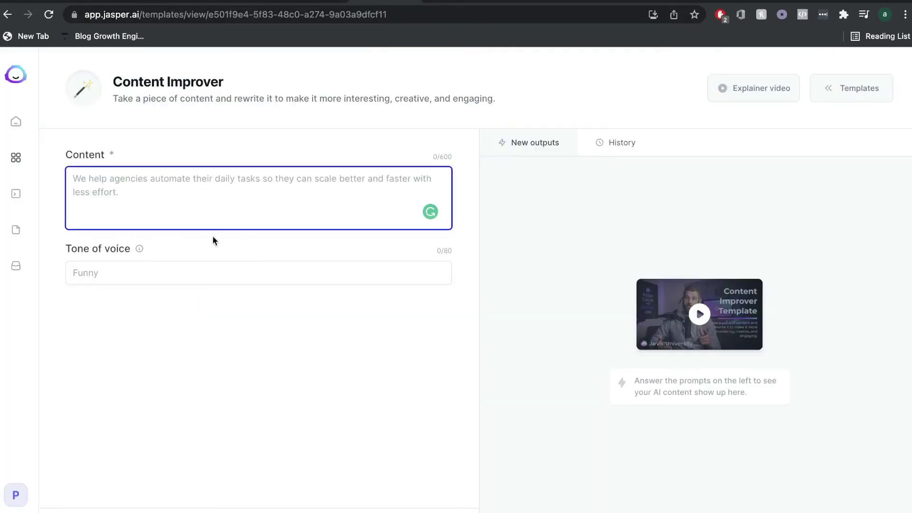
text(In today’s blog post, we’ll be doing a full review and walkthrough of ClosersCopy. Now if you didn’t know closures copy is an ai copyrighting software that you can use to write short and long-term copy. I’ll be honest, I didn’t really have high expectations when going to use this ai copyrighting tool. I thought it was gonna be like every other ai copyrighting tool with the same features and the same templates and nothing to really separate it from the other ai copyrighting tools in the market. But I have to admit that I was pleasantly surprised and frankly blown away by all of the new innovati)
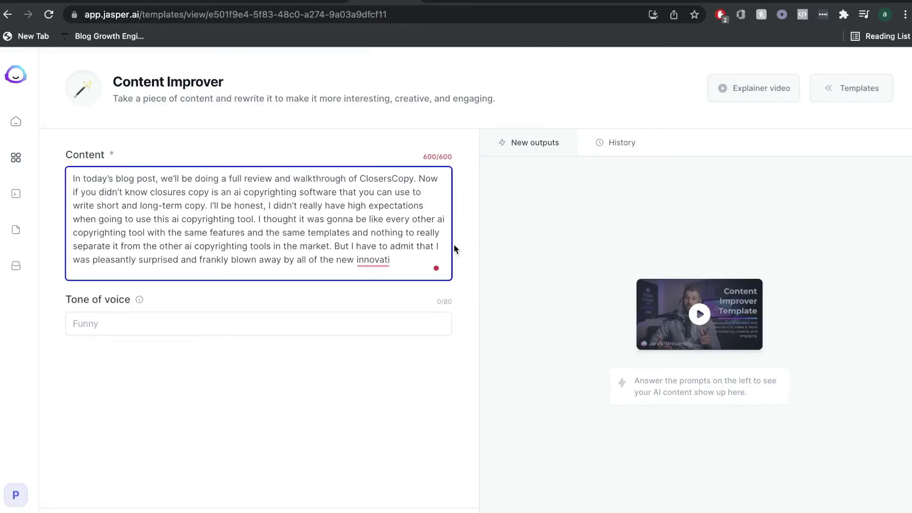
drag(395, 259, 334, 246)
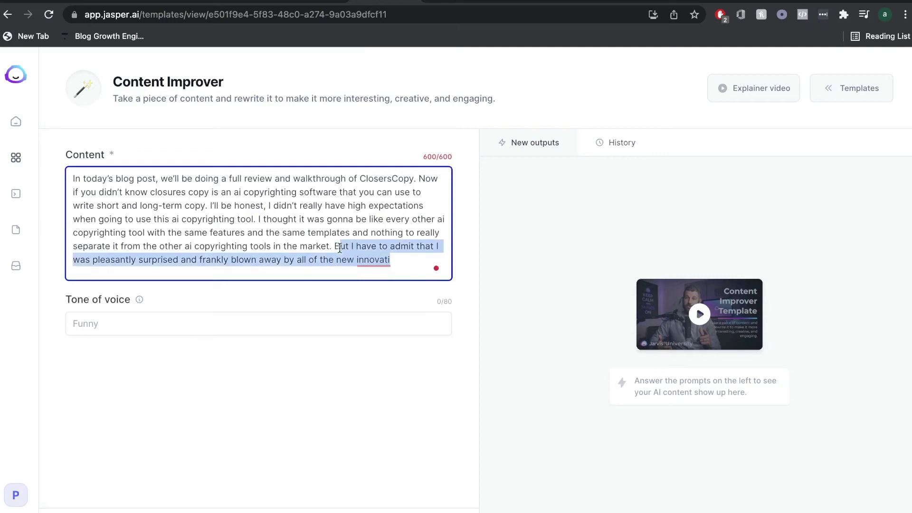
key(BackSpace)
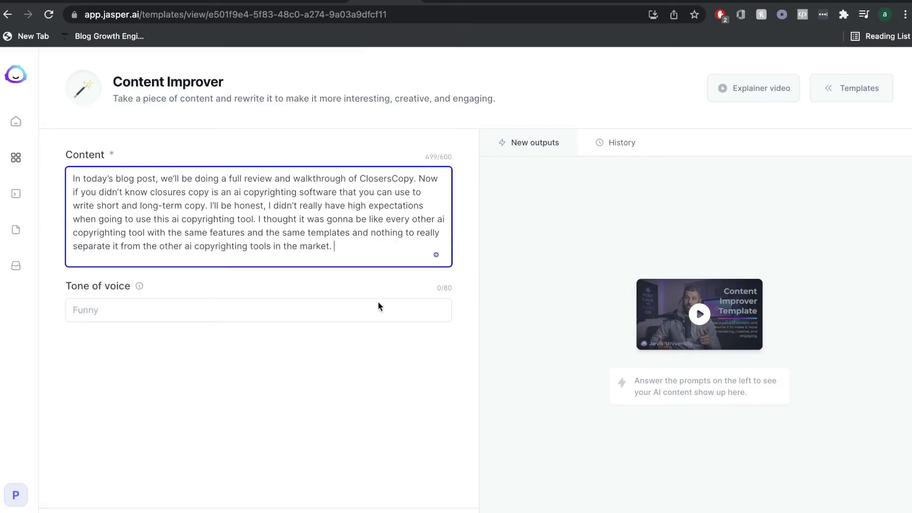
click(411, 510)
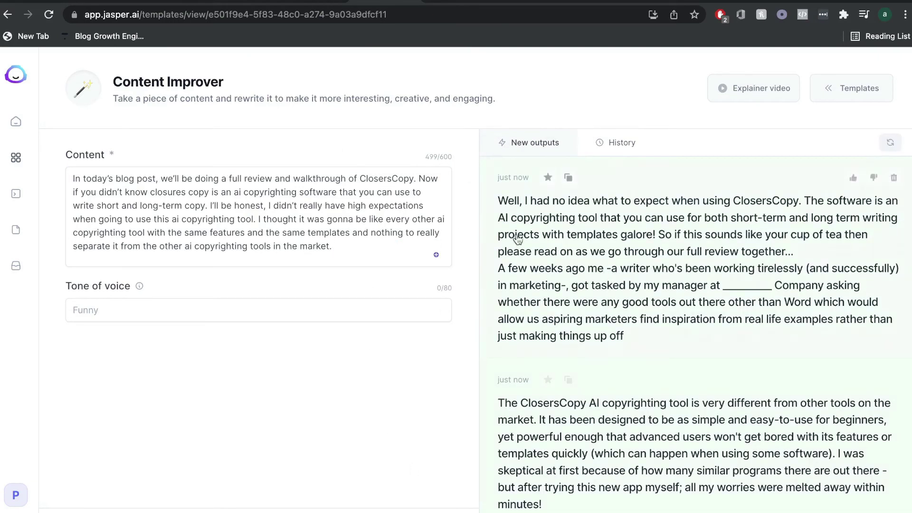
scroll(586, 336, down, 1)
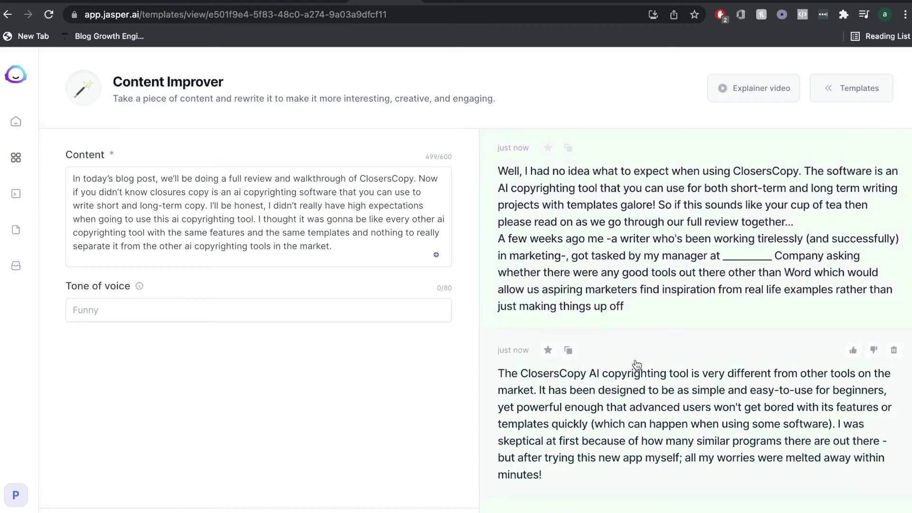